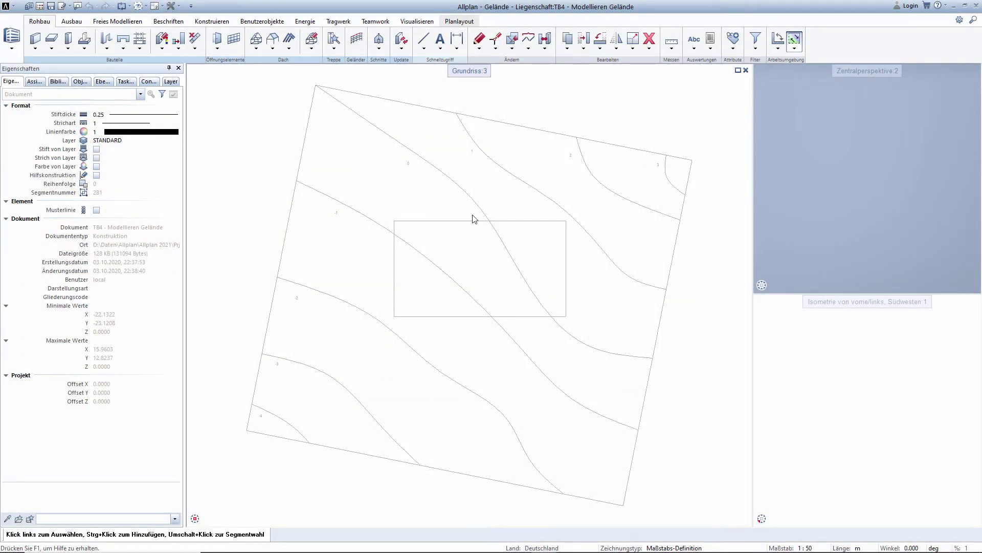
Zoom in and out over the contour plan to inspect the site boundary and labelled contours.
scroll(311, 414, "up", 3)
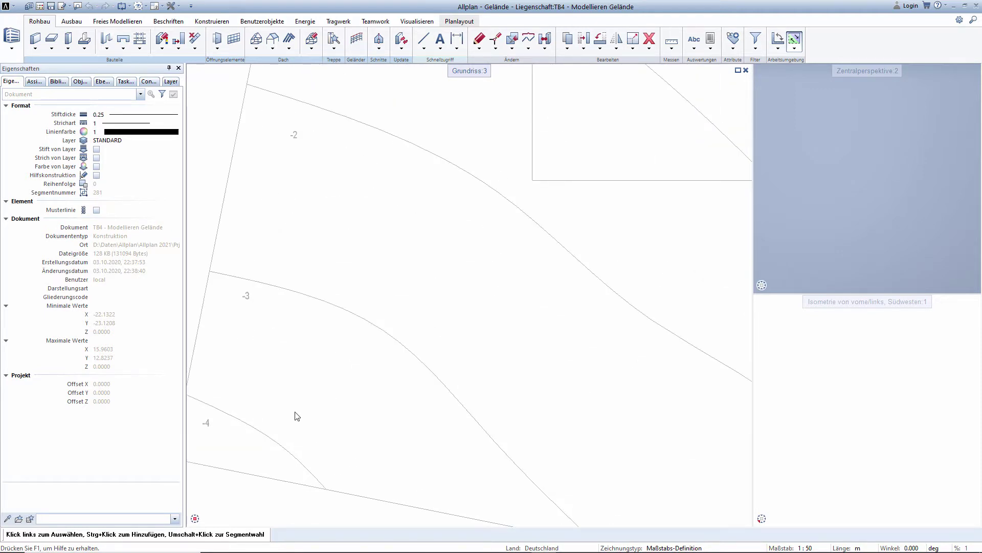
scroll(306, 364, "down", 2)
scroll(358, 361, "down", 2)
scroll(367, 353, "down", 1)
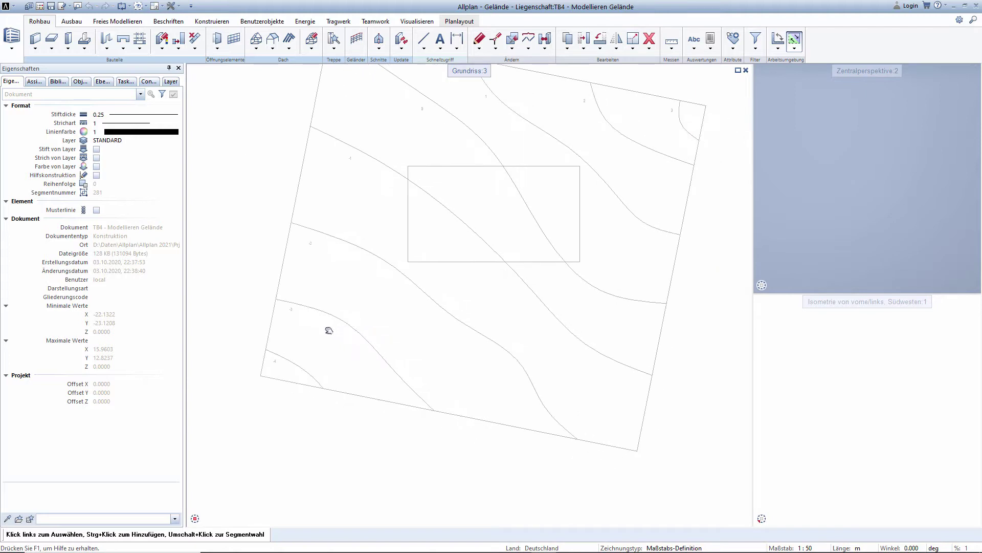
scroll(329, 331, "down", 1)
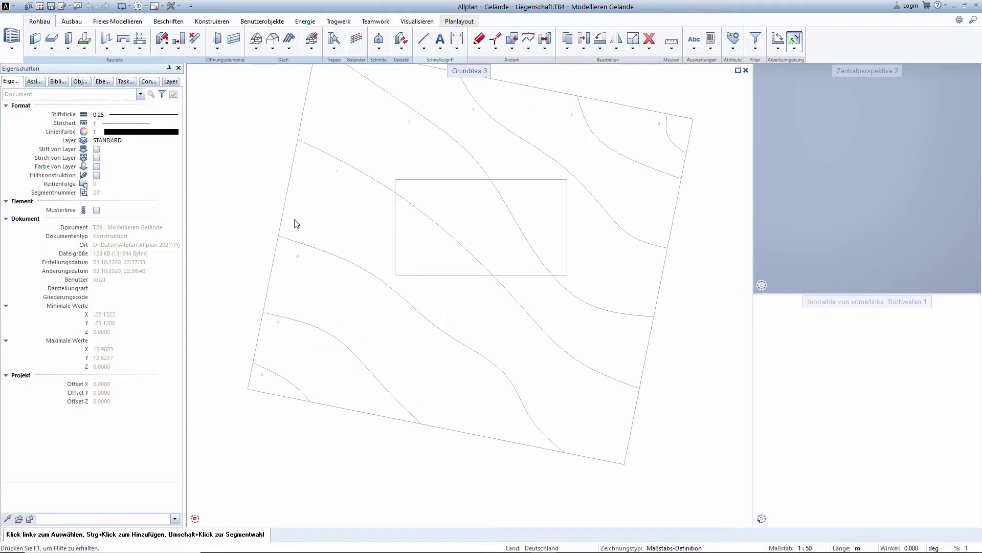
Start the 3D-Linie tool from the 3D line dropdown on the Freies Modellieren tab.
left_click(122, 24)
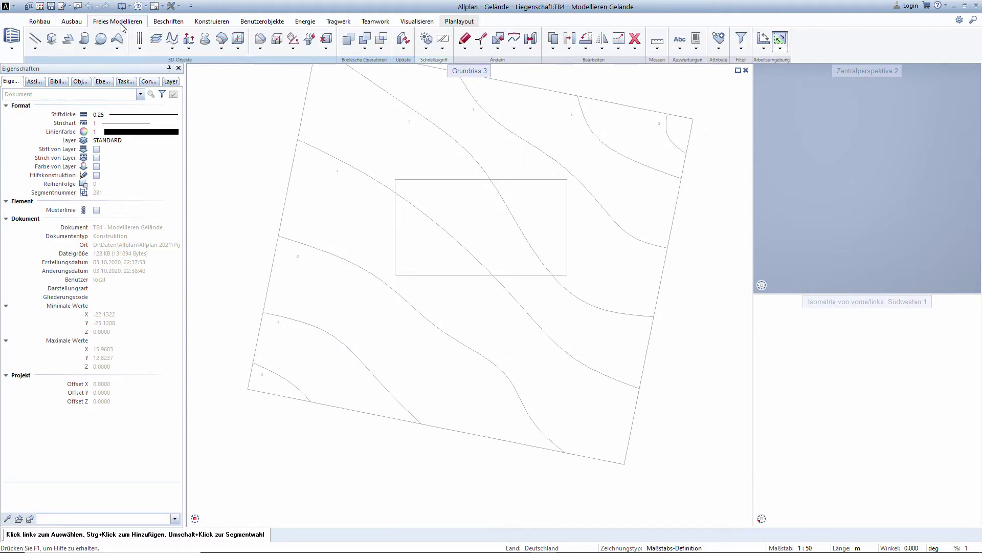
left_click(35, 49)
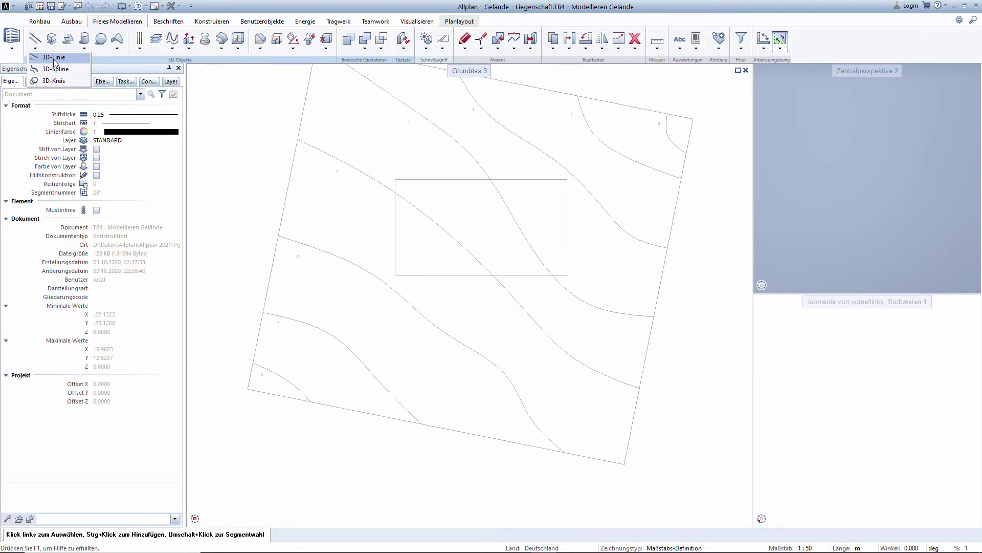
left_click(55, 59)
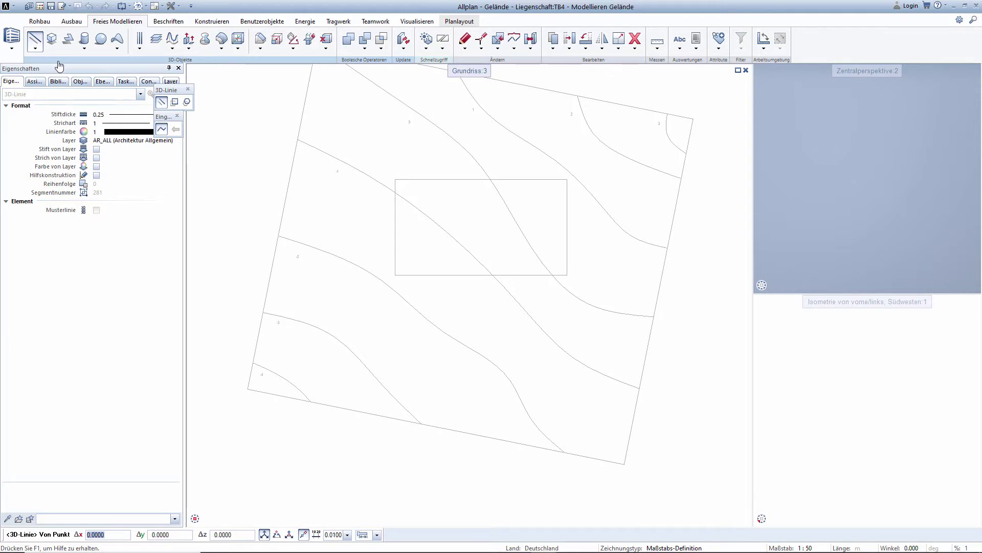
Trace contours -4 and -3 as separate 3D lines from boundary to boundary.
left_click(253, 362)
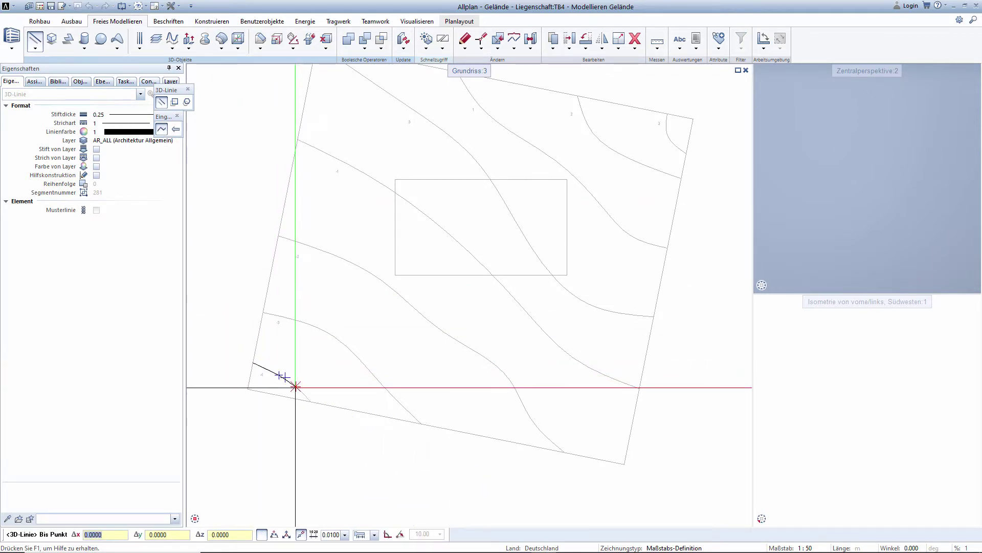
left_click(295, 387)
left_click(311, 402)
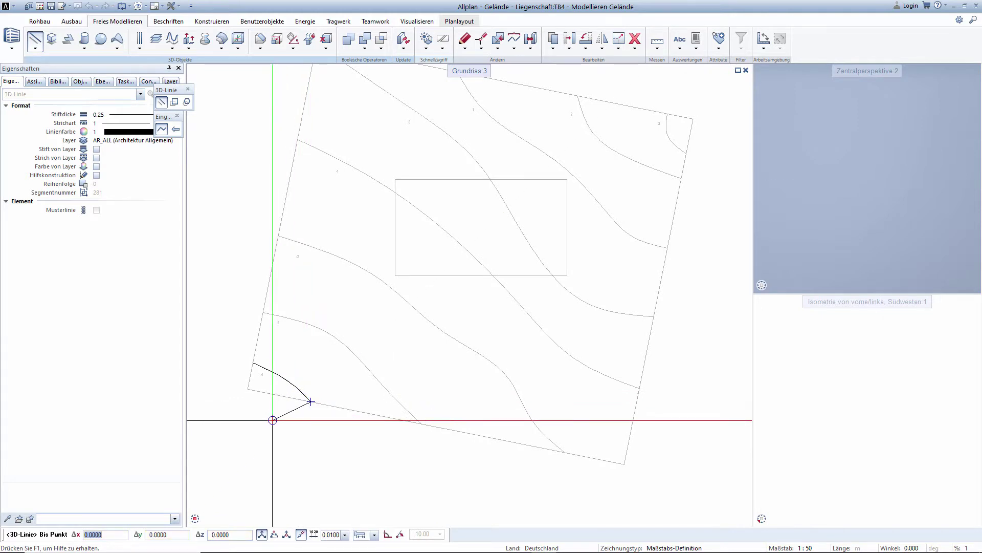
key("Escape")
left_click(263, 312)
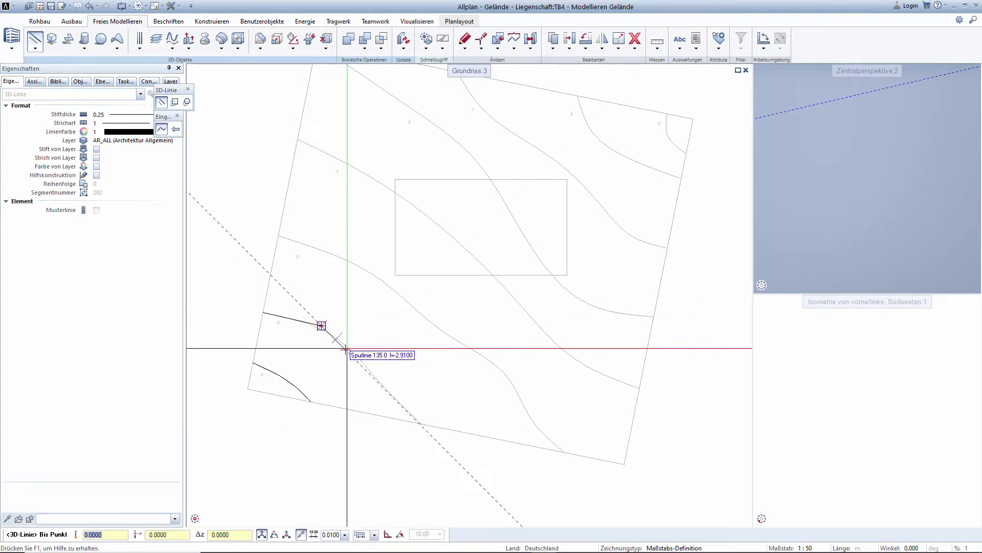
left_click(321, 326)
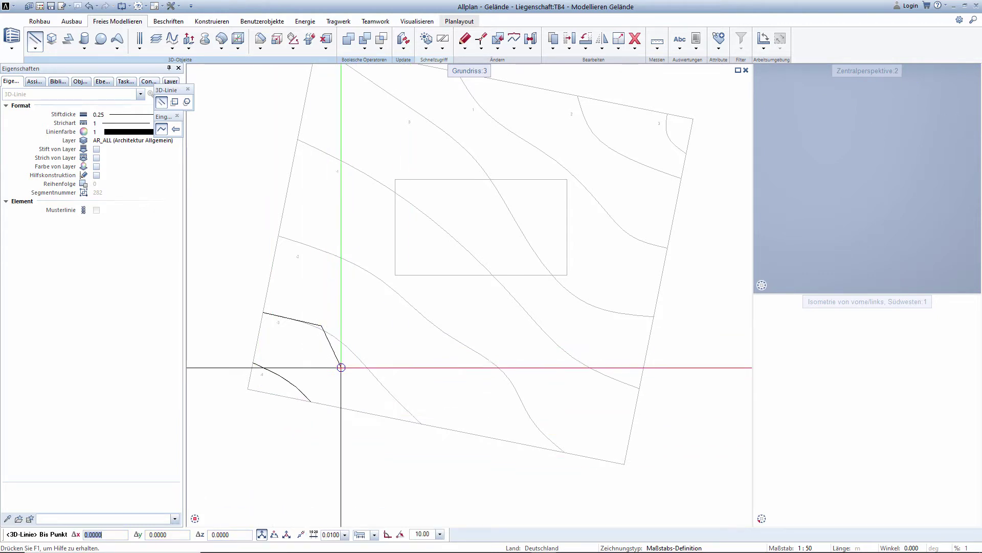
left_click(353, 353)
left_click(377, 377)
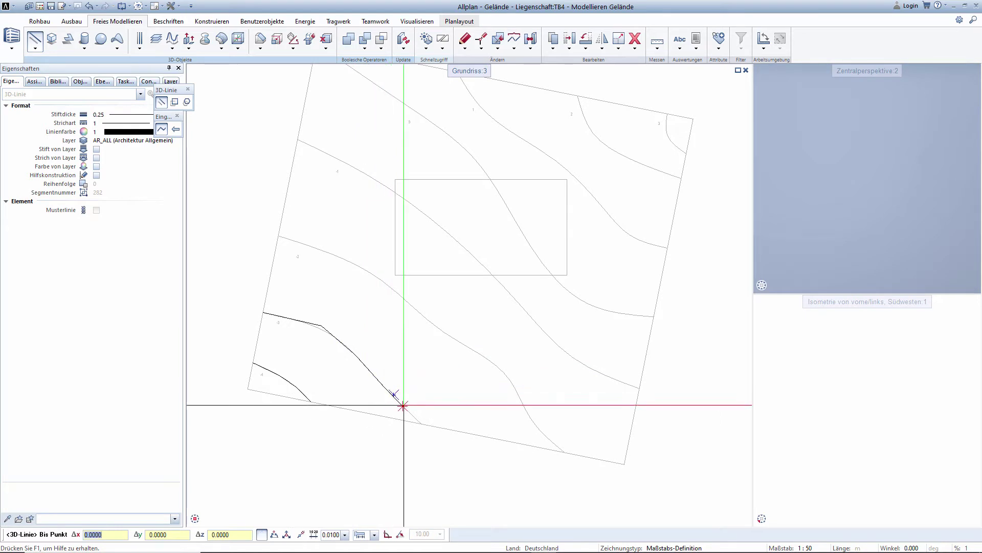
left_click(420, 421)
key("Escape")
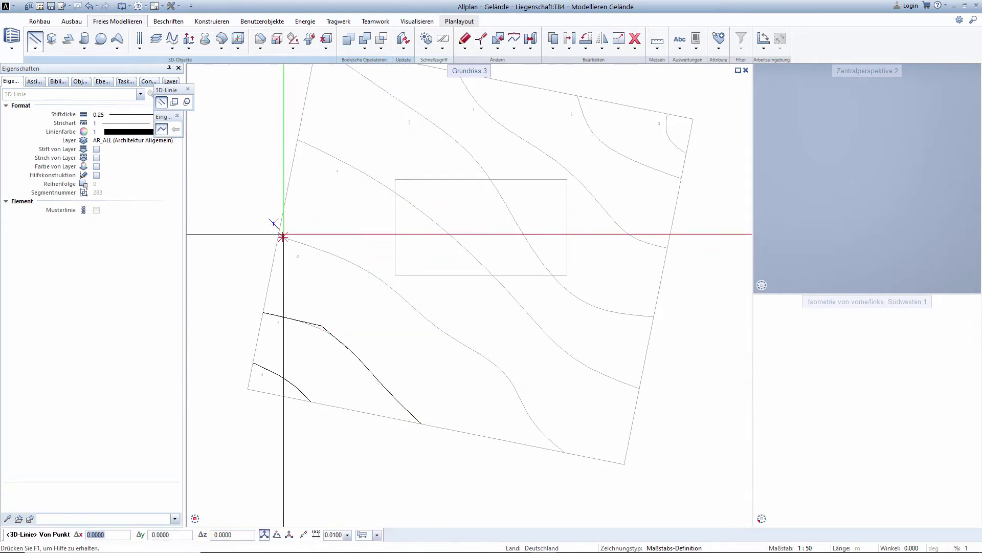
Trace contour -2 as a 3D line from the left to the lower boundary.
left_click(279, 236)
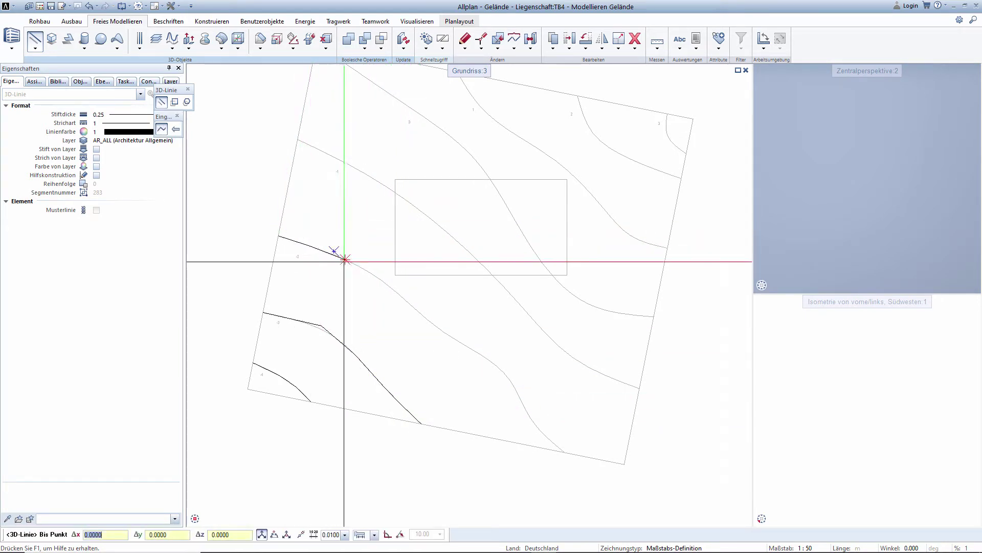
left_click(347, 261)
left_click(396, 291)
left_click(436, 327)
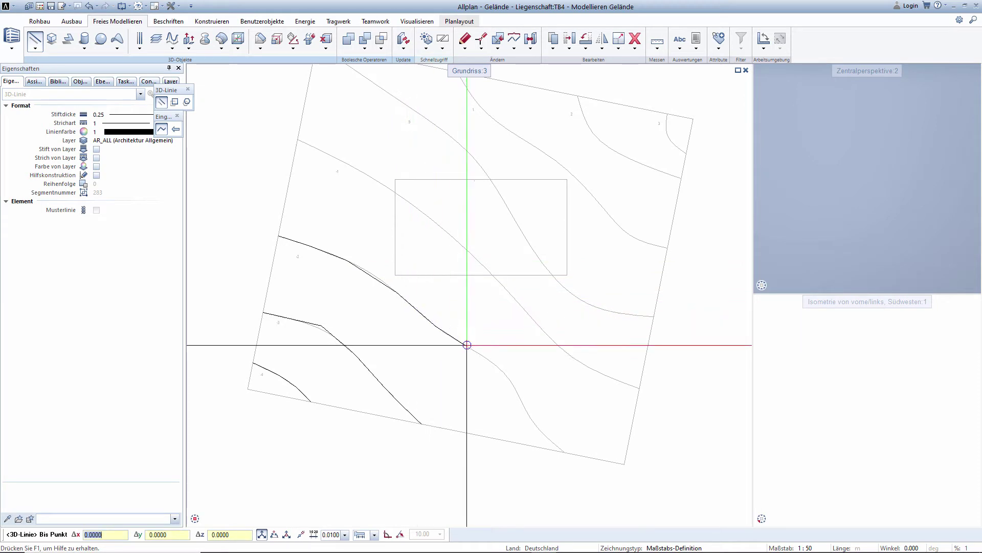
left_click(499, 368)
left_click(524, 394)
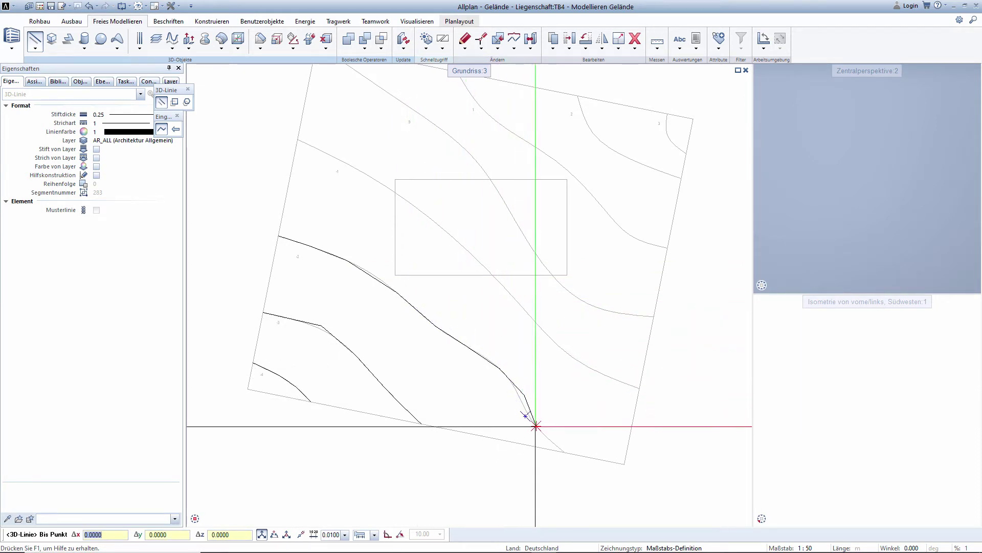
left_click(536, 424)
left_click(563, 451)
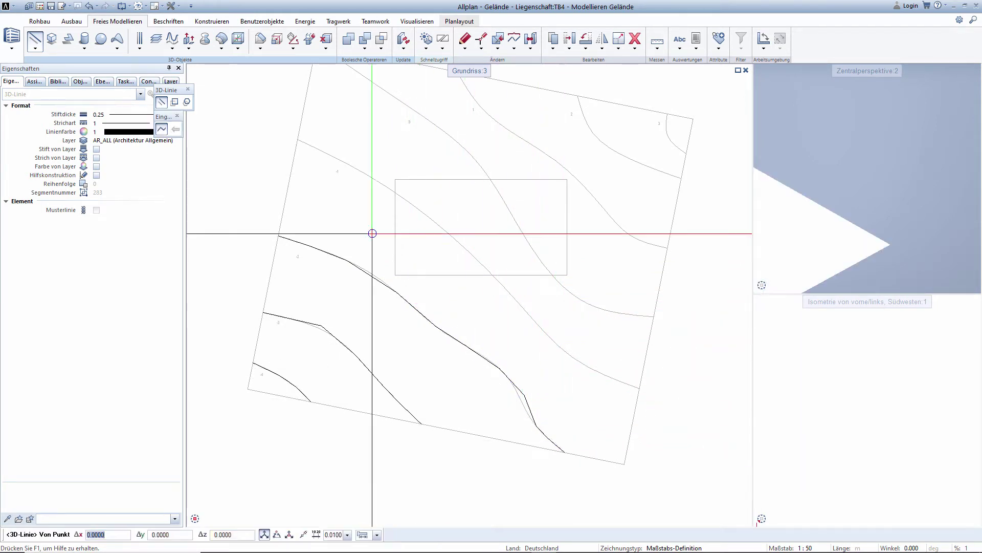
Trace the next contour above -2 as a 3D line to the right boundary corner.
left_click(407, 200)
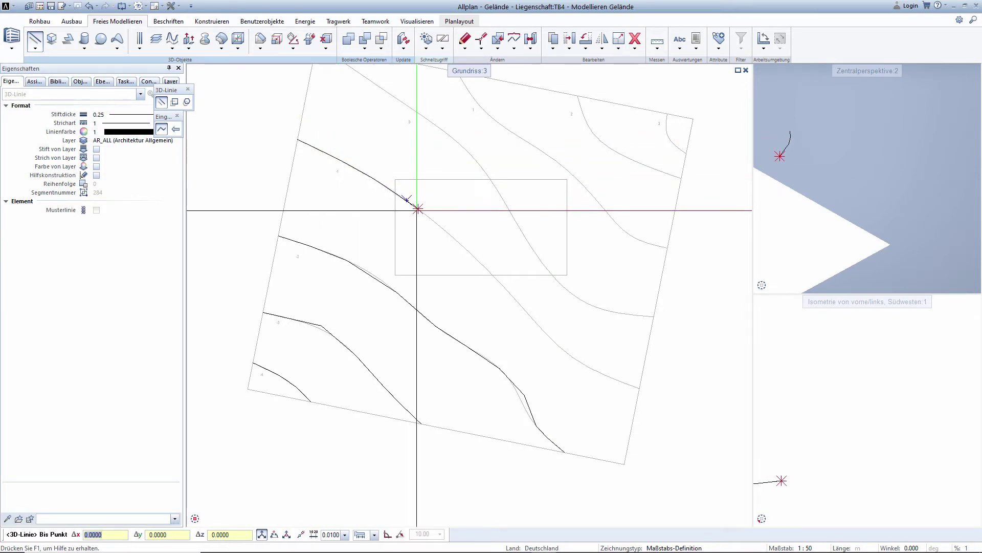
left_click(449, 235)
left_click(486, 268)
left_click(506, 289)
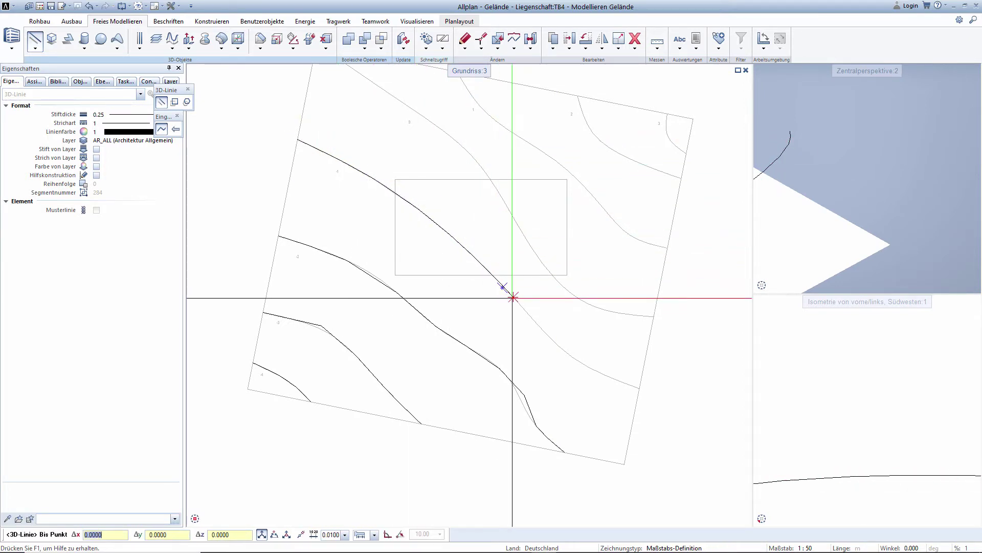
left_click(524, 312)
left_click(568, 352)
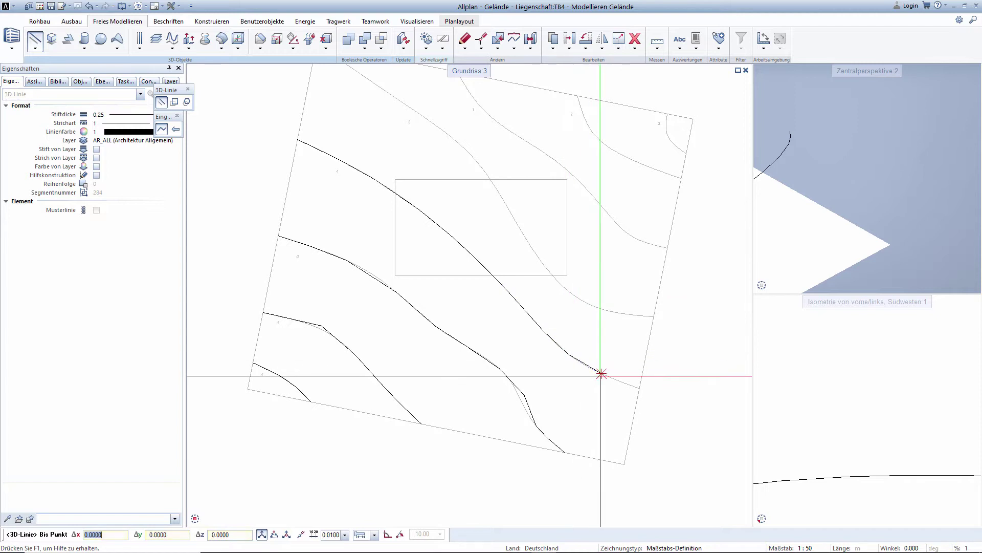
left_click(600, 372)
left_click(639, 388)
key("Escape")
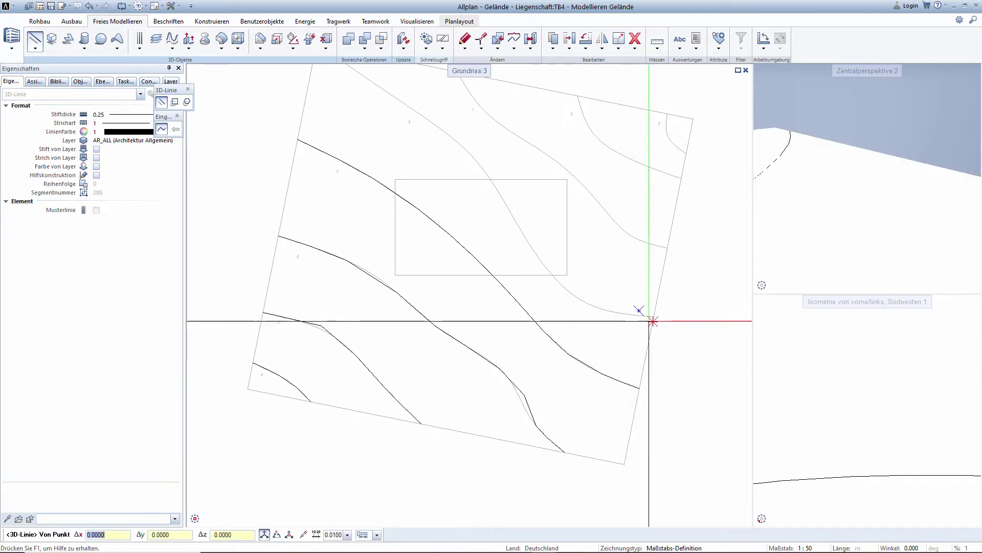
Trace the next contour as a 3D line starting from the top-left boundary corner.
middle_click_drag(336, 99, 293, 168)
left_click(273, 112)
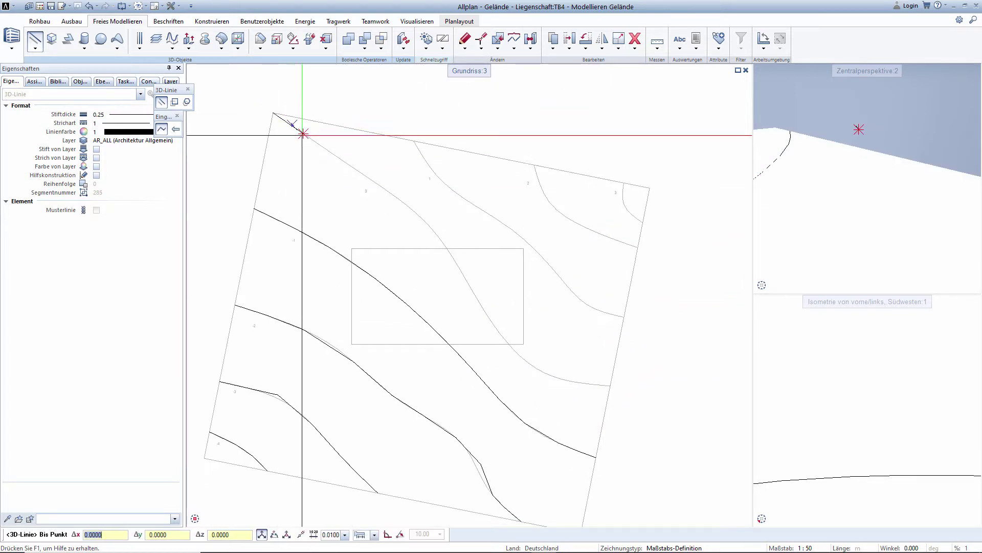
left_click(412, 210)
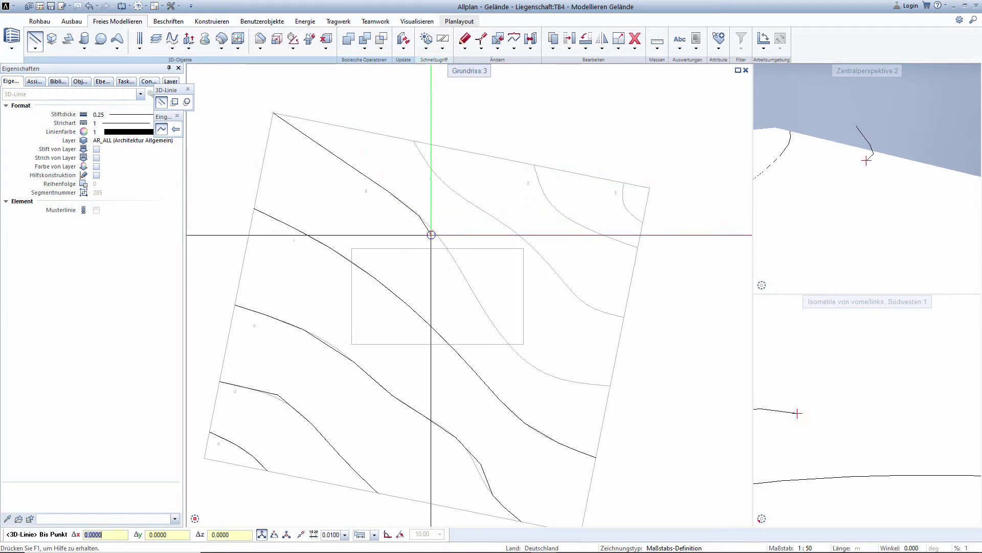
left_click(438, 235)
left_click(453, 265)
left_click(487, 317)
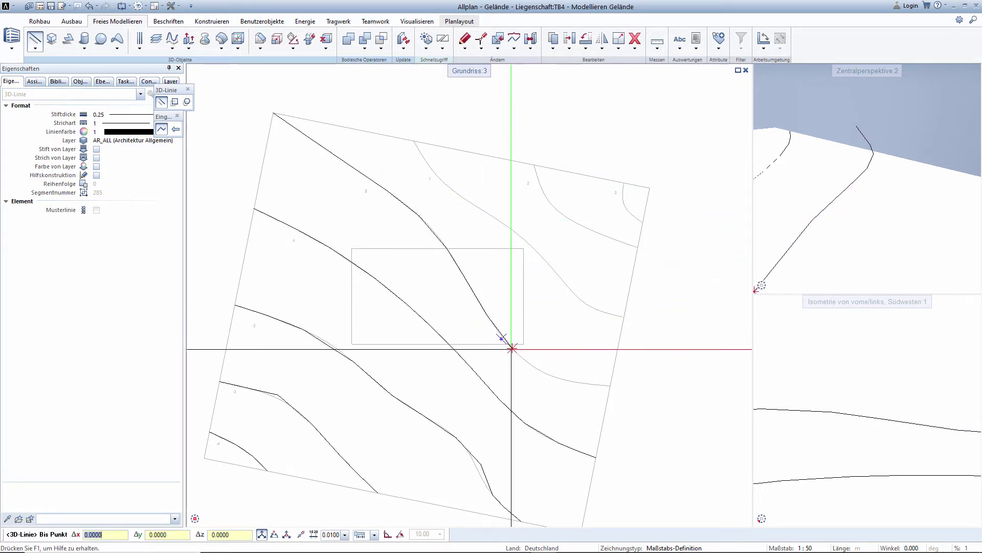
left_click(511, 347)
left_click(548, 368)
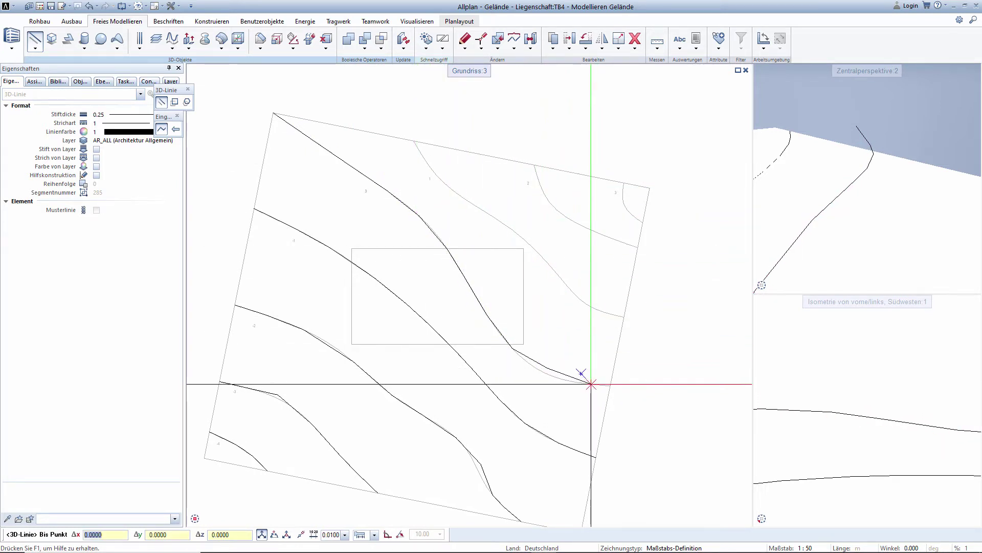
left_click(592, 383)
left_click(596, 376)
key("Escape")
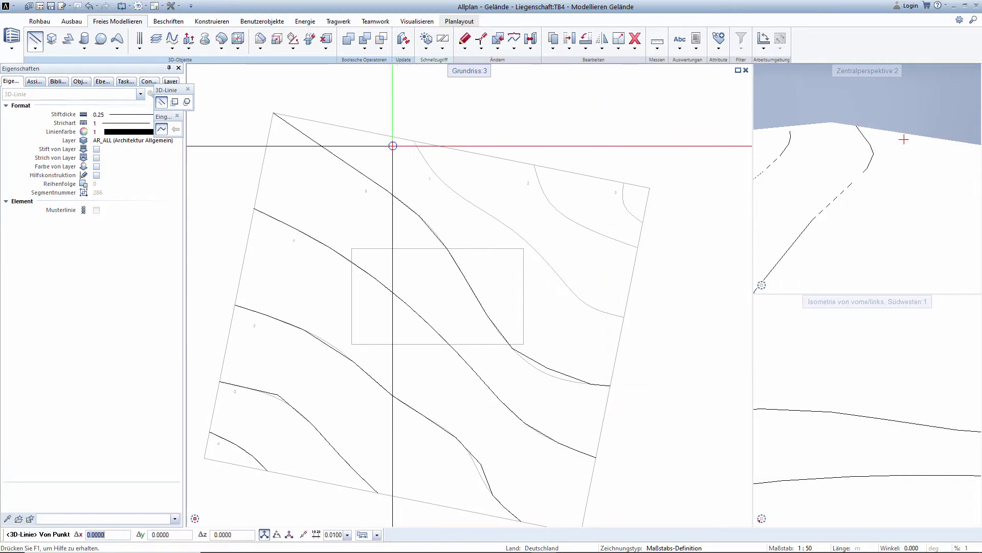
Trace the following contour as a 3D line from the top boundary to its end.
left_click(412, 140)
left_click(436, 174)
left_click(463, 190)
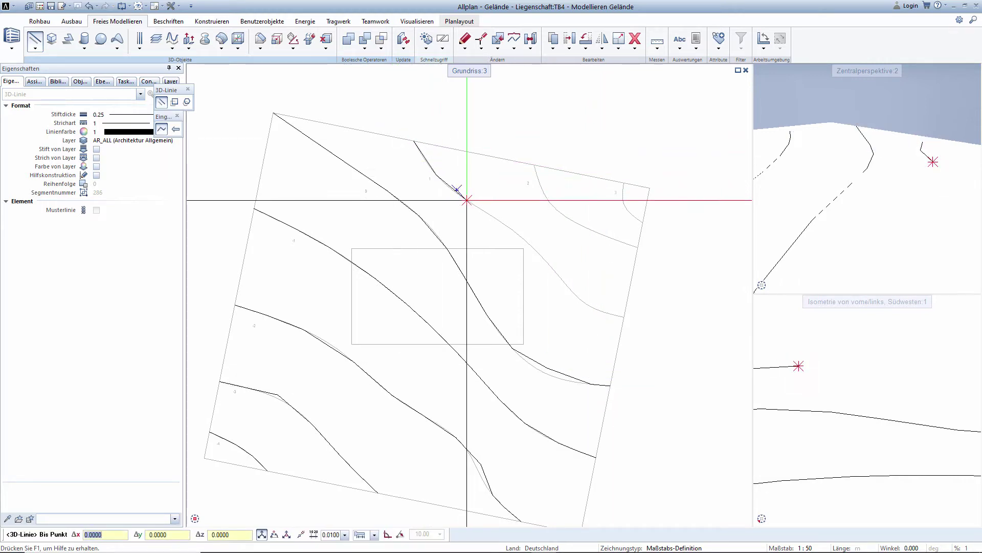
left_click(543, 256)
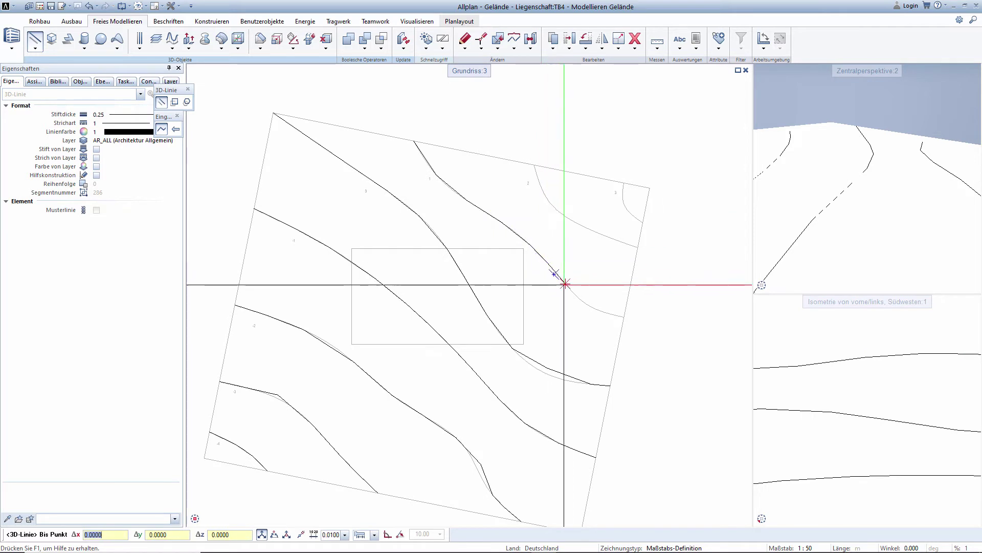
left_click(568, 284)
left_click(589, 305)
left_click(622, 315)
key("Escape")
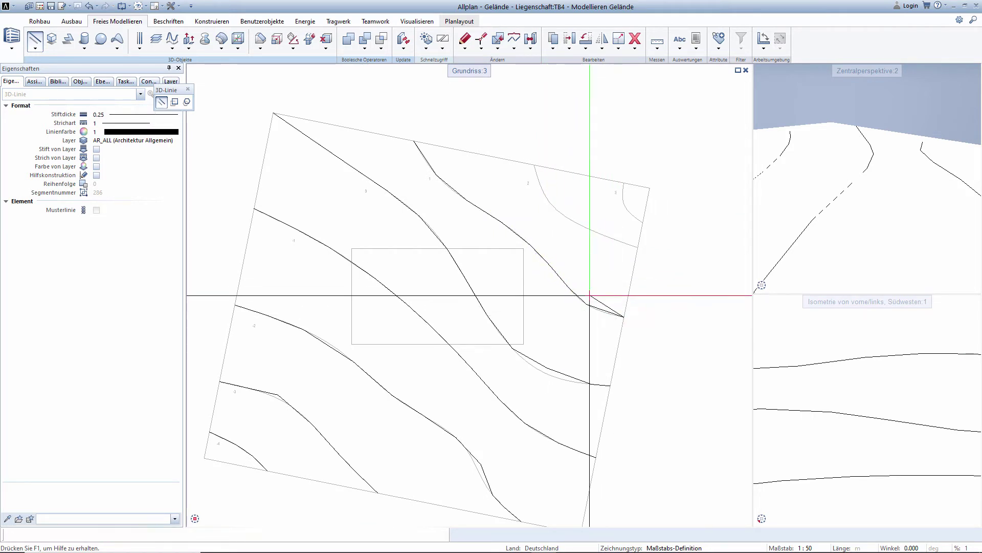
Trace contours 2 and 3 as 3D lines, close the tool, and fit the plan in view.
left_click(535, 164)
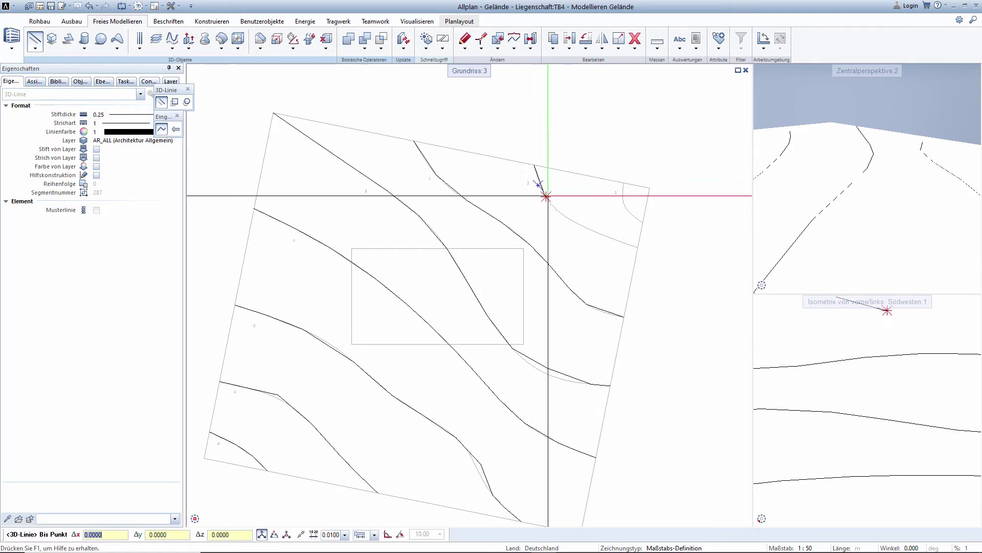
left_click(545, 194)
left_click(573, 218)
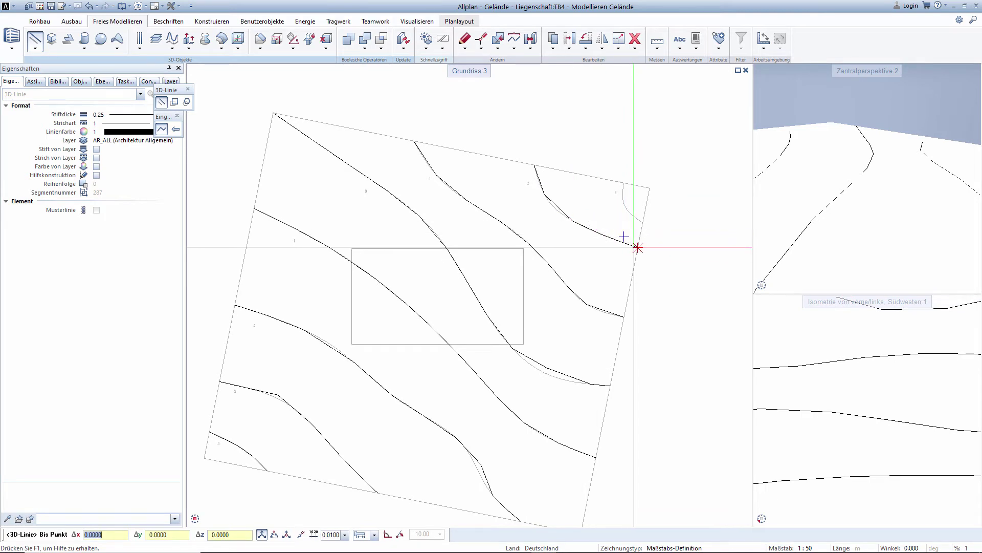
left_click(637, 247)
key("Escape")
left_click(624, 182)
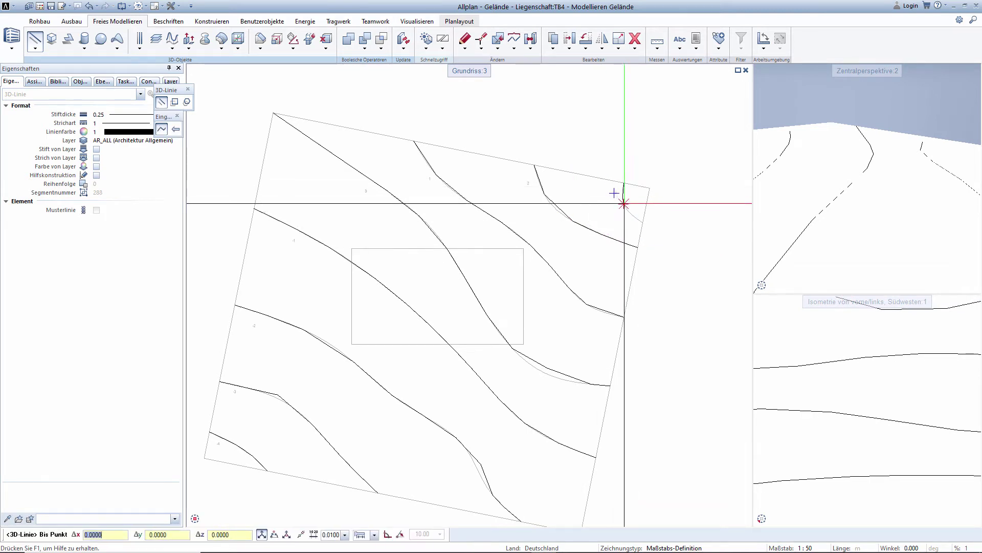
left_click(624, 199)
left_click(642, 222)
scroll(649, 212, "down", 2)
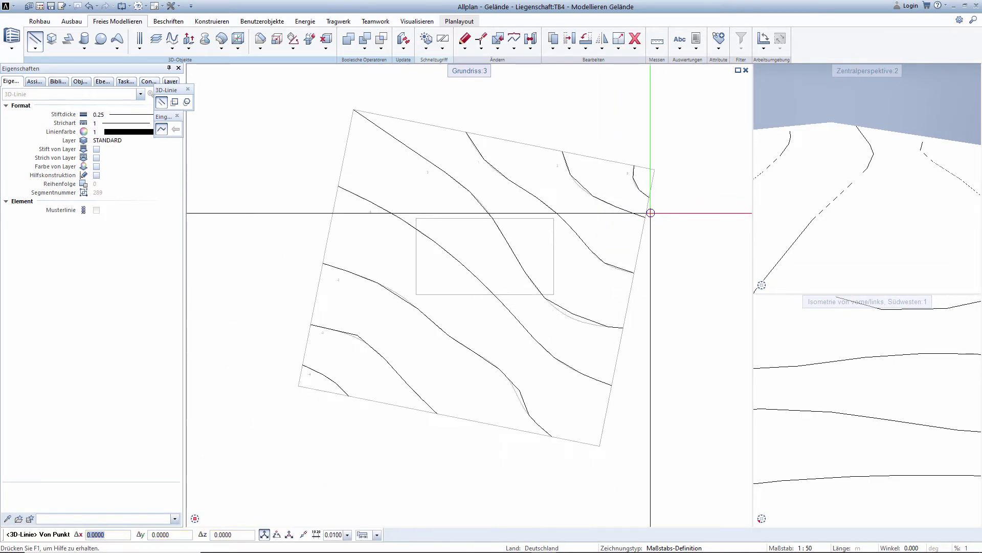
key("Escape")
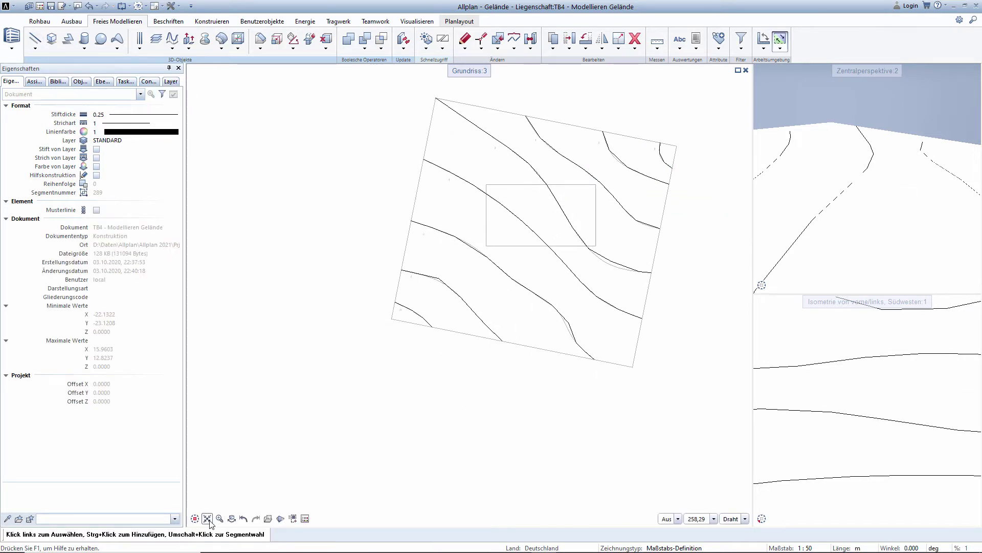
middle_click(431, 306)
middle_click(431, 306)
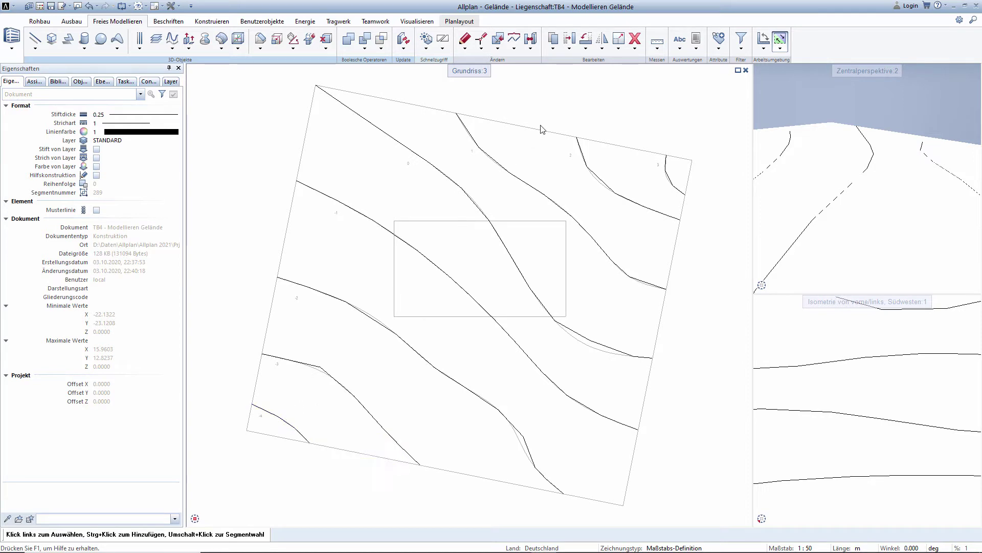
Move the lowest contours vertically to heights -4 and -3 with zero horizontal offset.
left_click(565, 41)
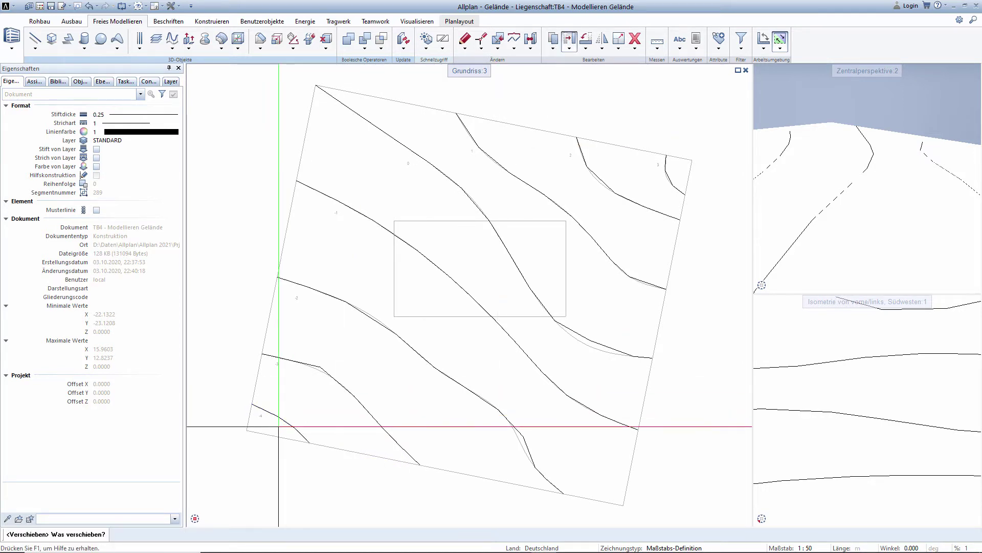
left_click(285, 422)
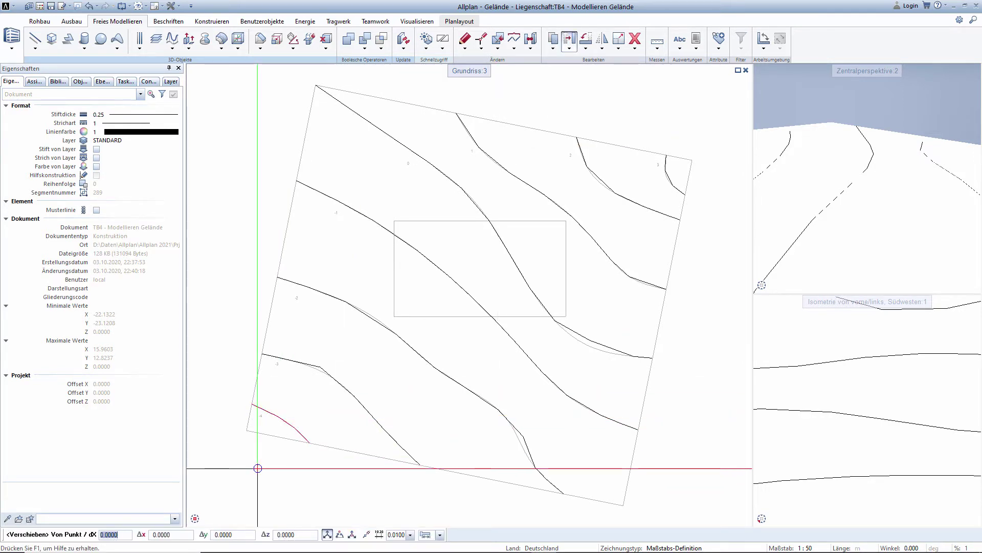
key("Return")
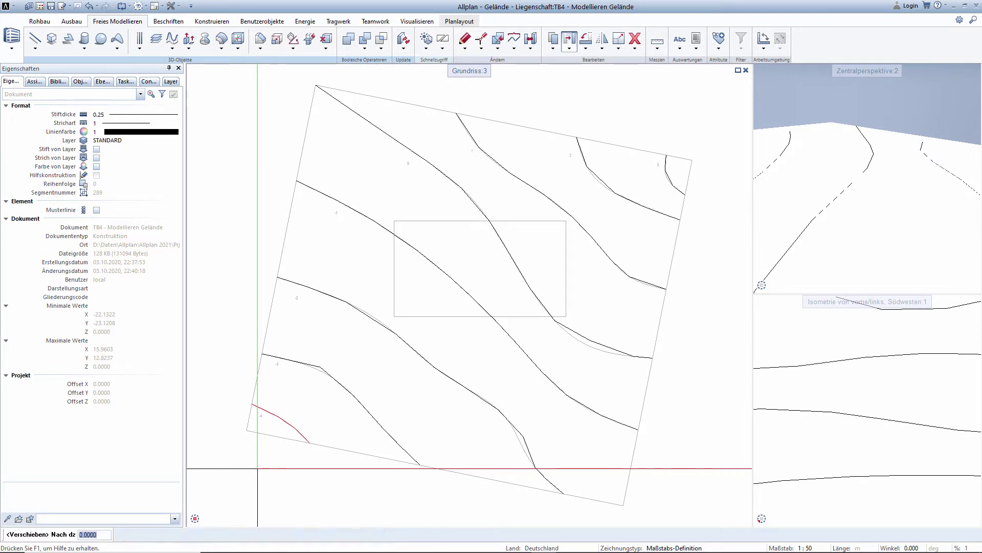
type("-4")
key("Return")
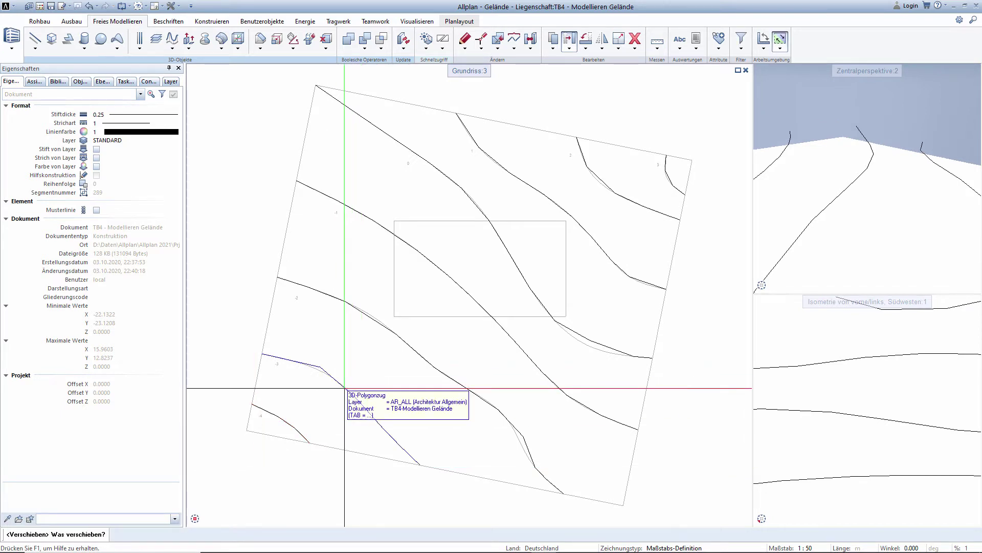
left_click(335, 377)
key("Return")
key("Return")
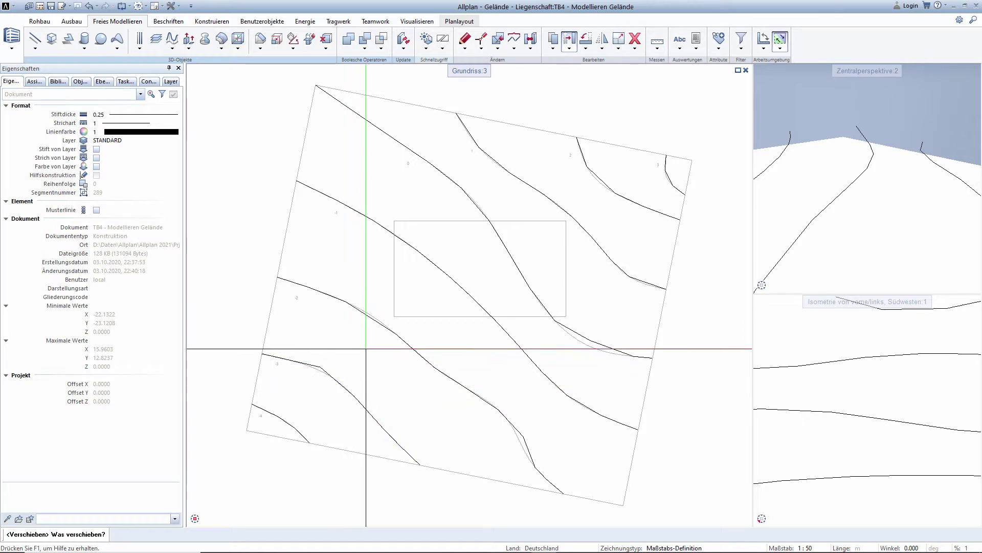
key("Return")
key("Return")
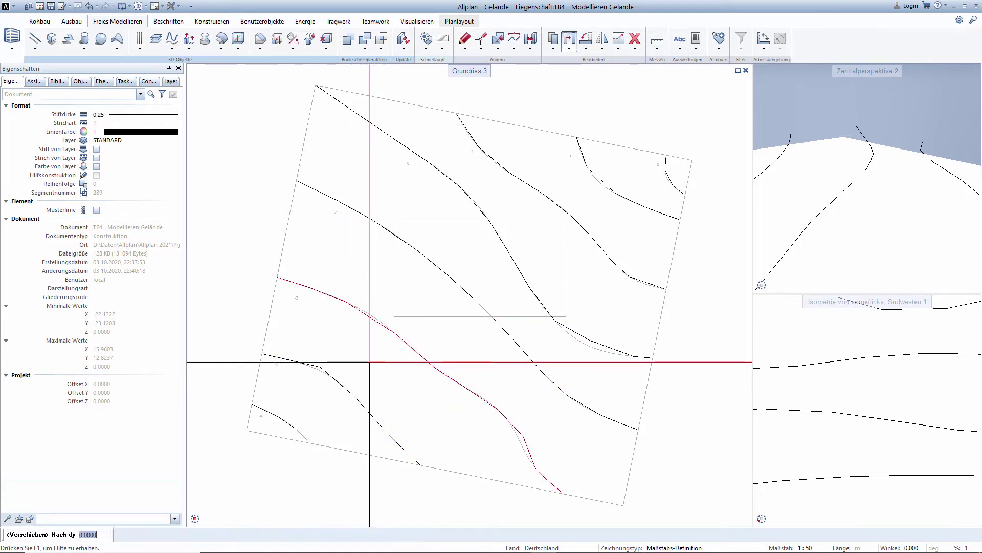
key("Return")
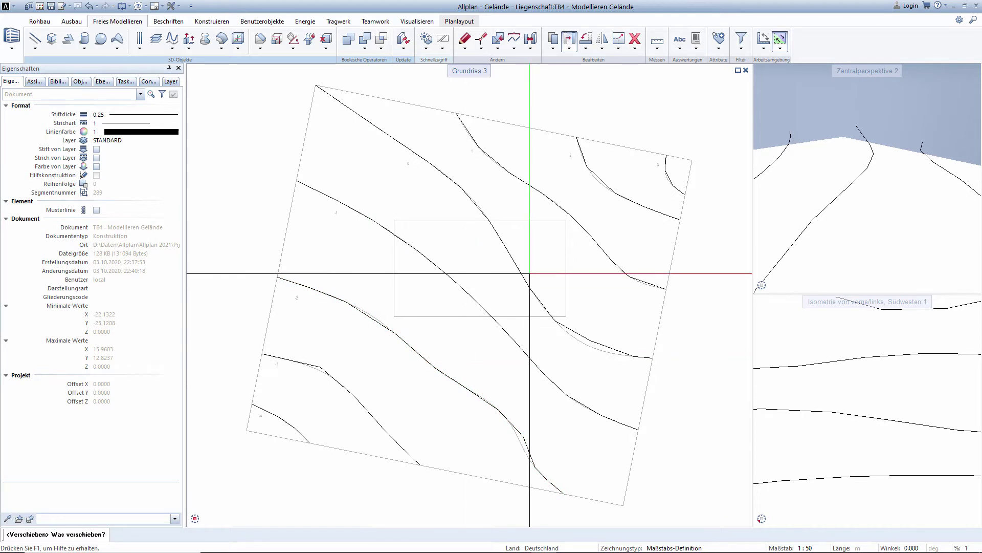
key("Return")
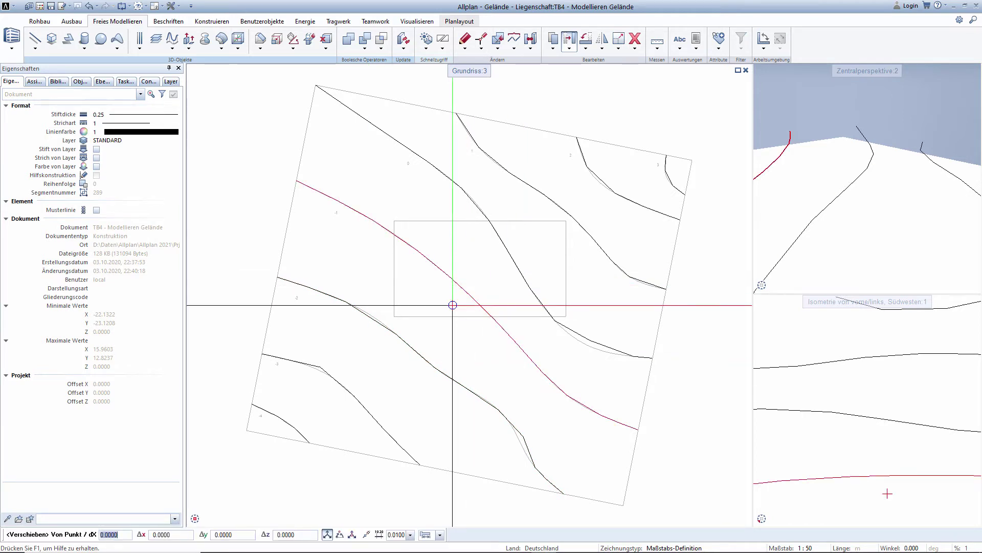
key("Return")
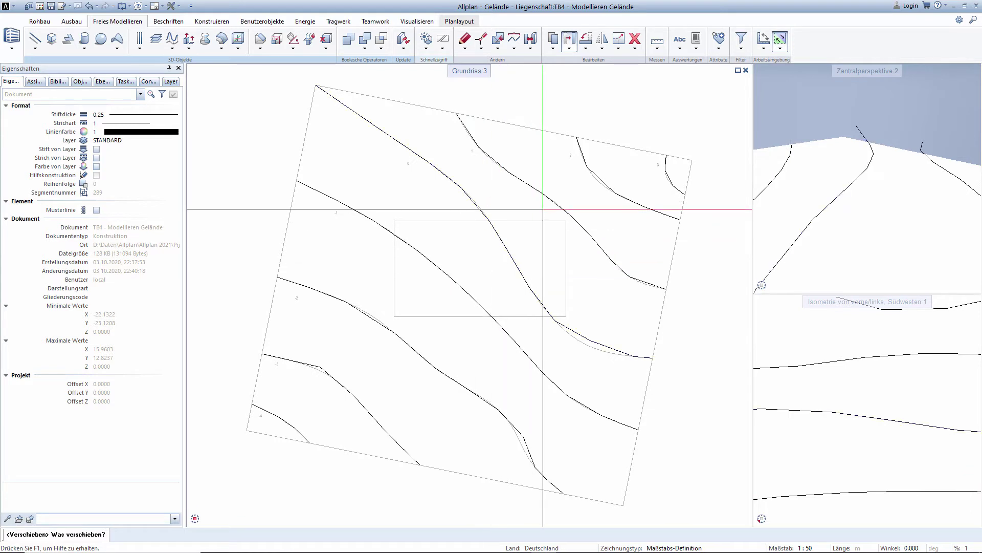
Raise the central, upper-right and corner contours to their own heights, up to 2.
left_click(543, 196)
key("Return")
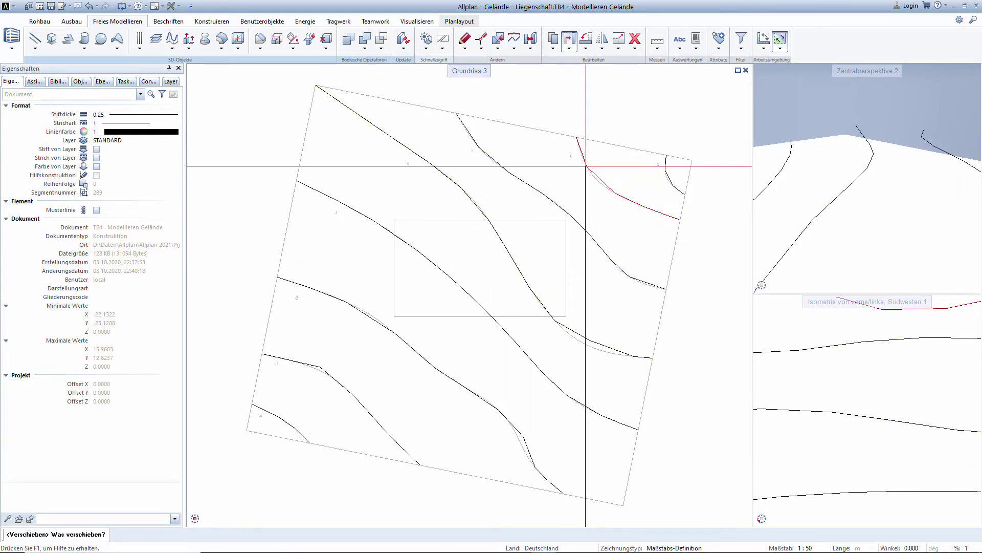
left_click(602, 160)
key("Return")
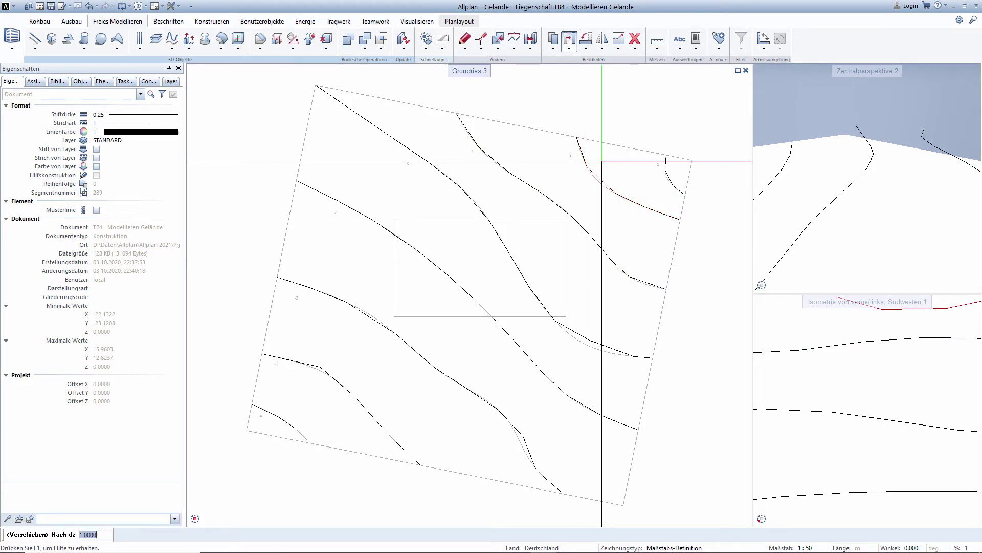
key("Return")
left_click(665, 171)
type("3")
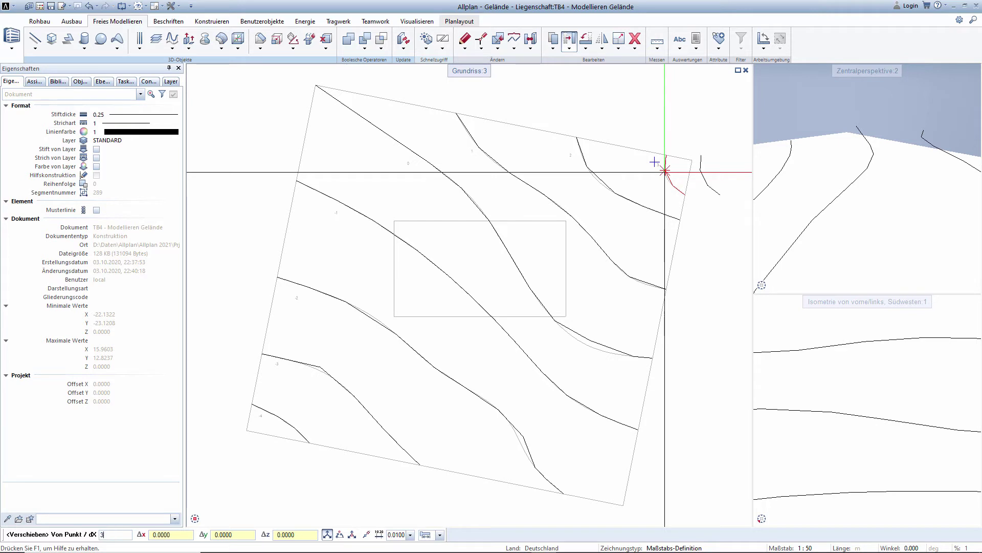
key("Return")
key("Return")
key("Escape")
Set the lower-right viewport to 'Ansicht von vorne, Süden' and orbit the perspective to a side-on angle.
scroll(504, 238, "down", 1)
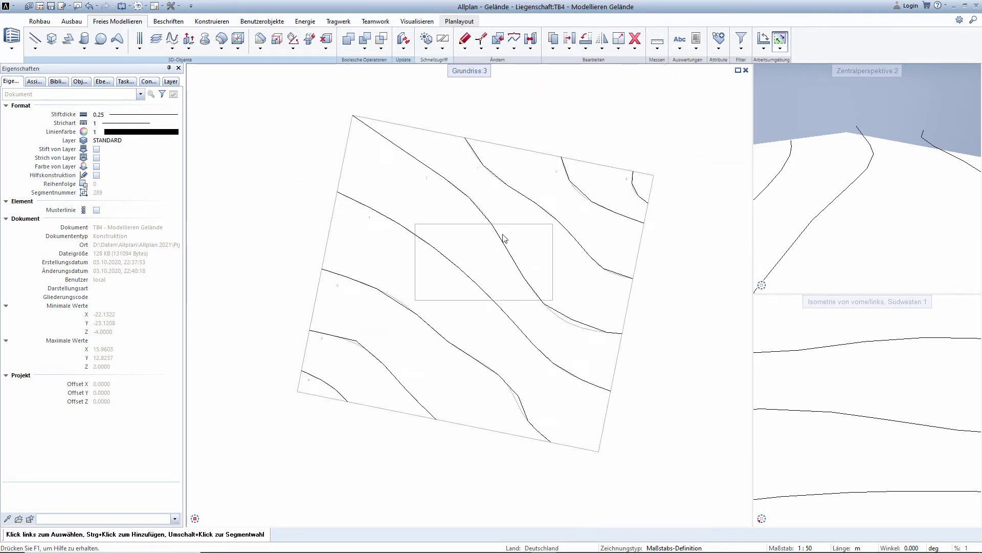
middle_click_drag(504, 238, 507, 251)
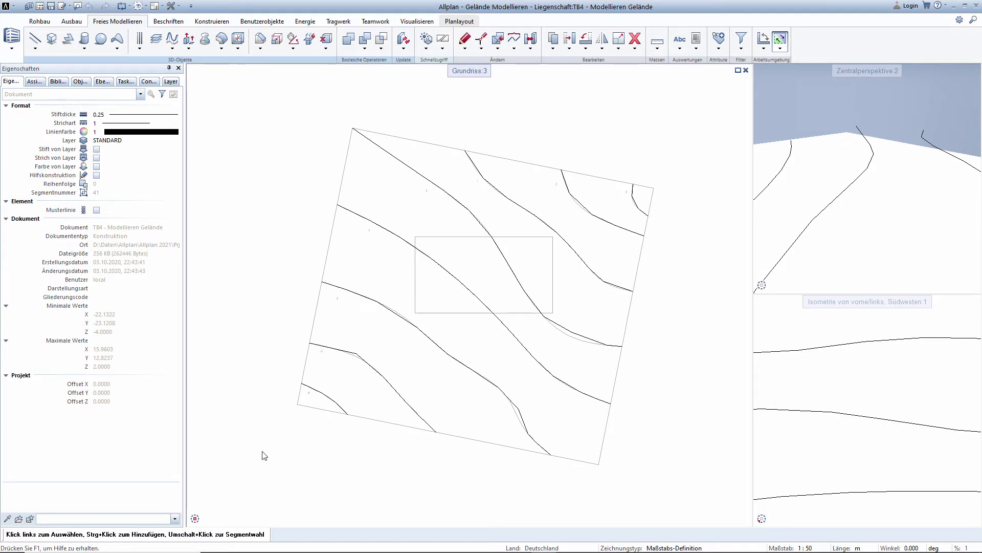
mouse_move(769, 507)
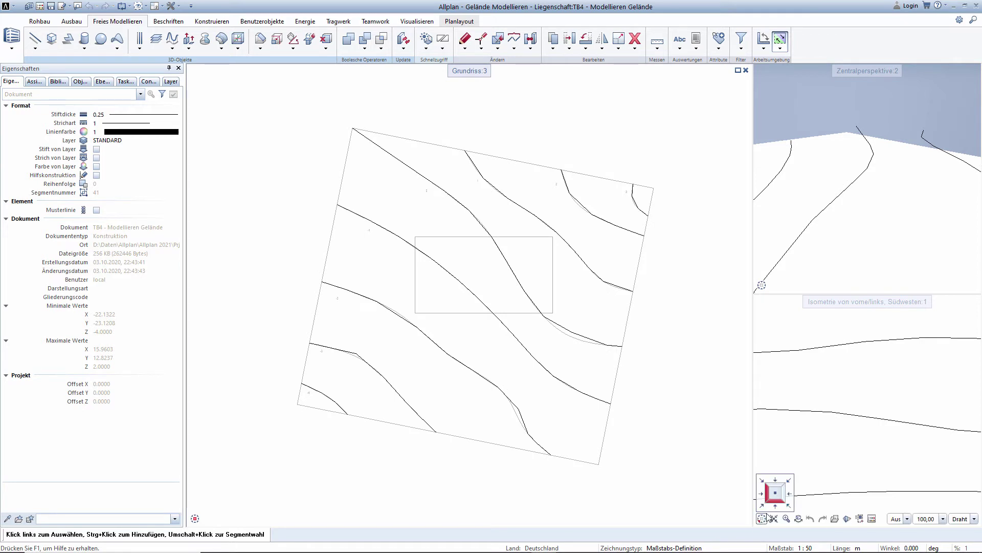
left_click(775, 505)
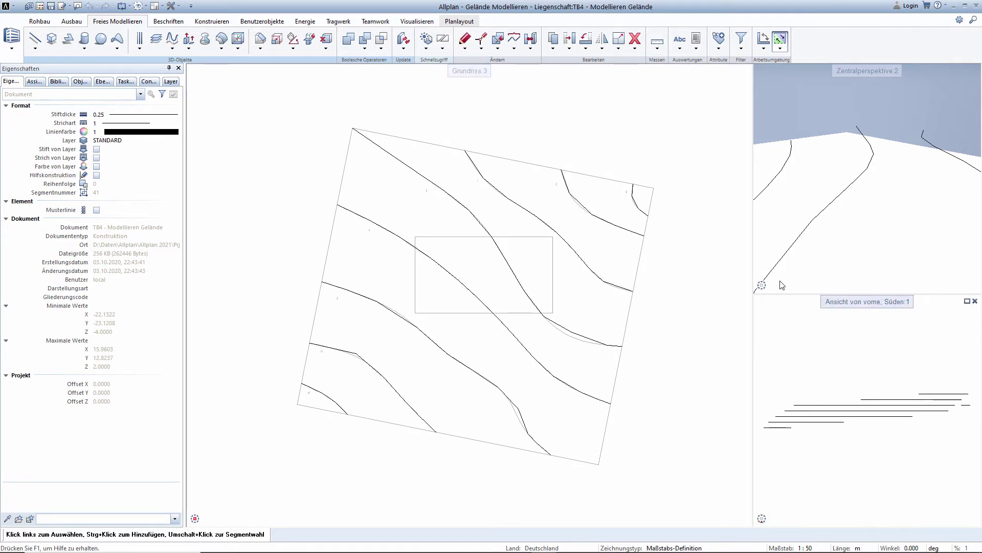
mouse_move(782, 285)
left_mouse_down()
mouse_move(742, 255)
mouse_move(779, 174)
mouse_move(697, 298)
left_mouse_up()
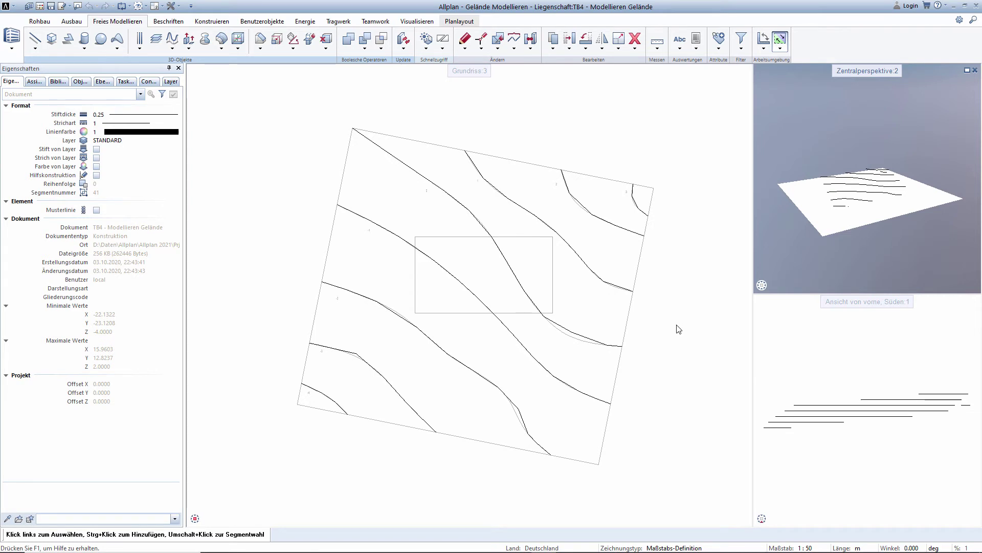
Start a Loft and pick the eight raised contours in order, bottom-left to corner.
left_click(190, 50)
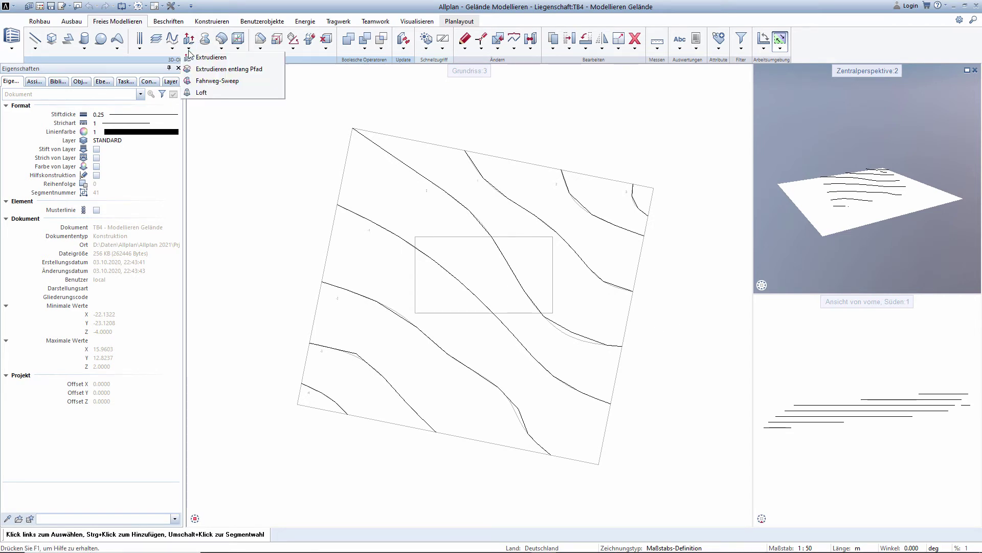
left_click(194, 93)
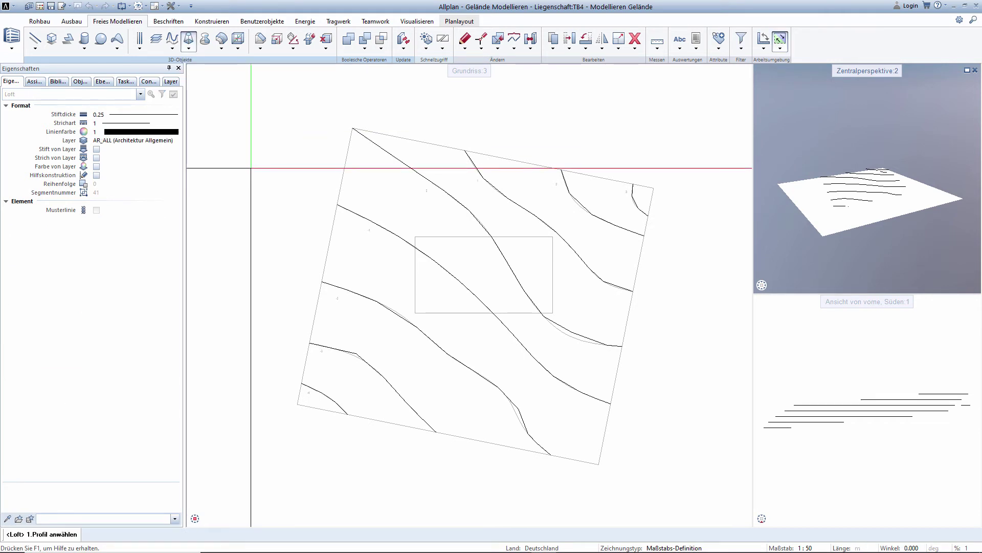
left_click(338, 406)
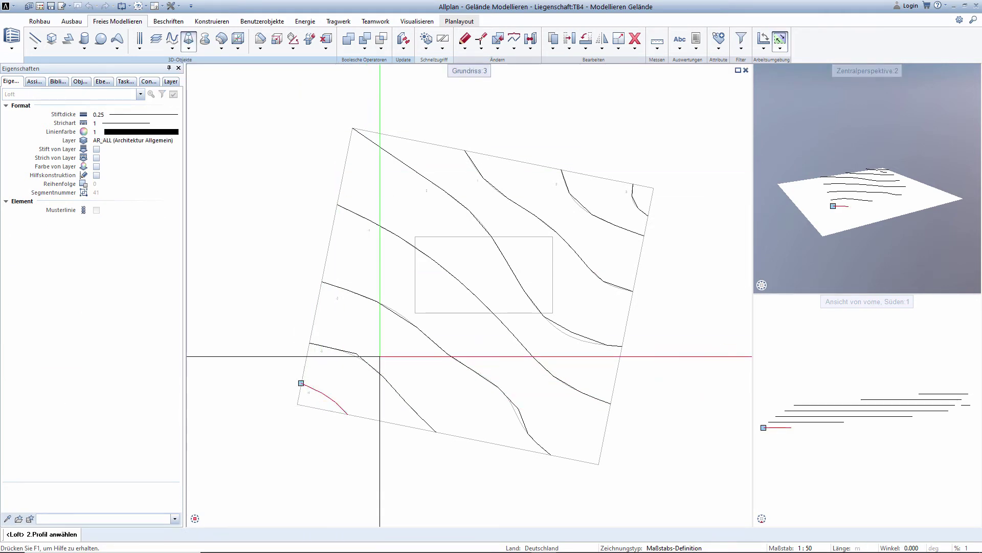
left_click(368, 363)
left_click(417, 326)
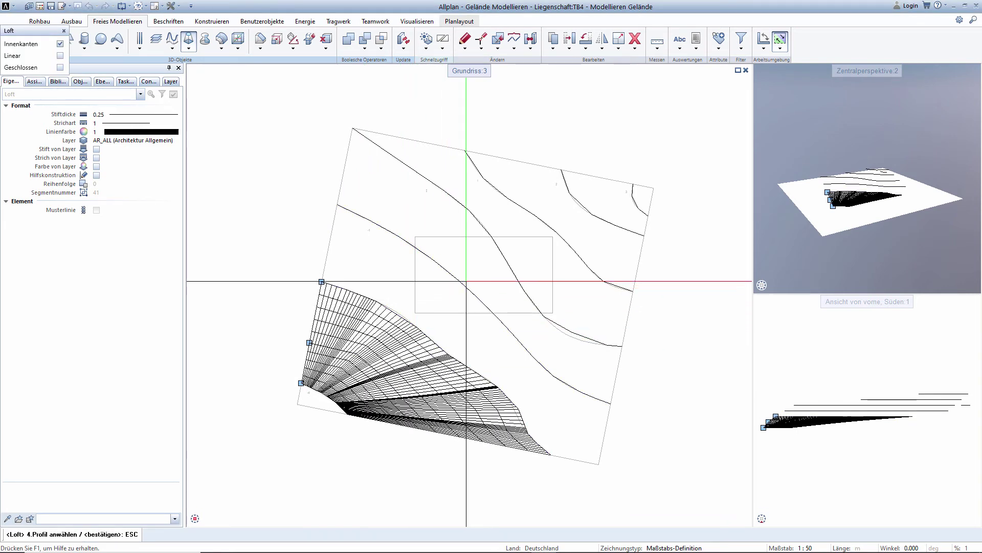
left_click(460, 276)
left_click(512, 267)
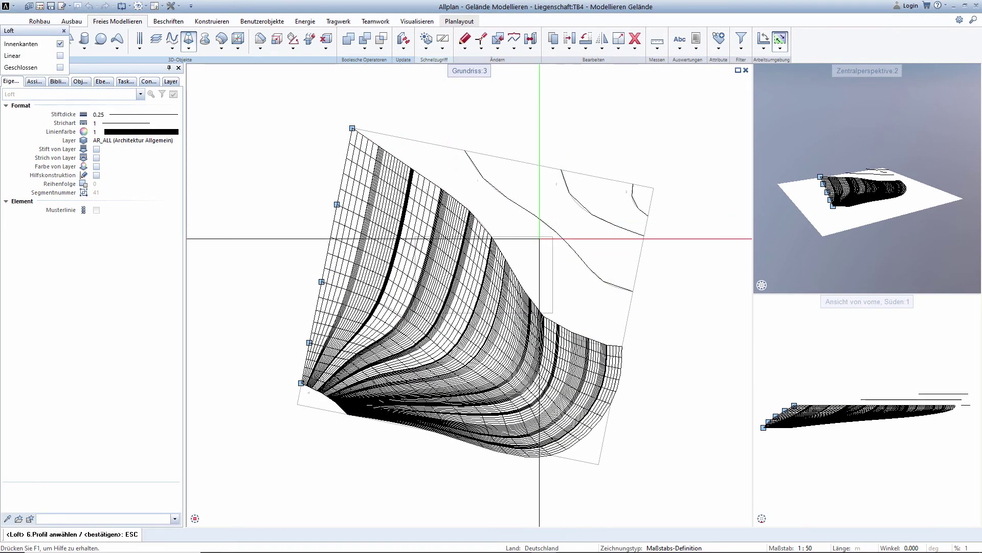
left_click(540, 219)
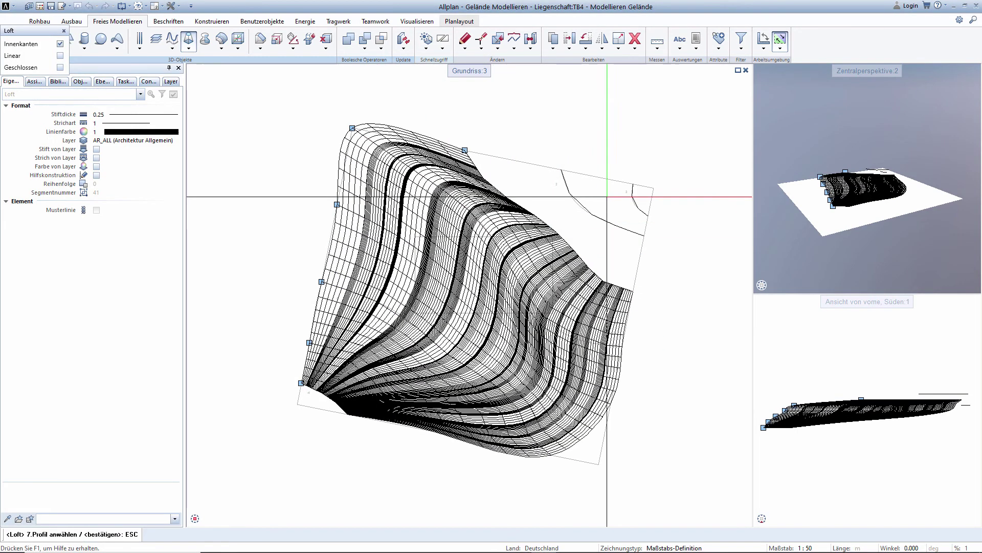
left_click(584, 218)
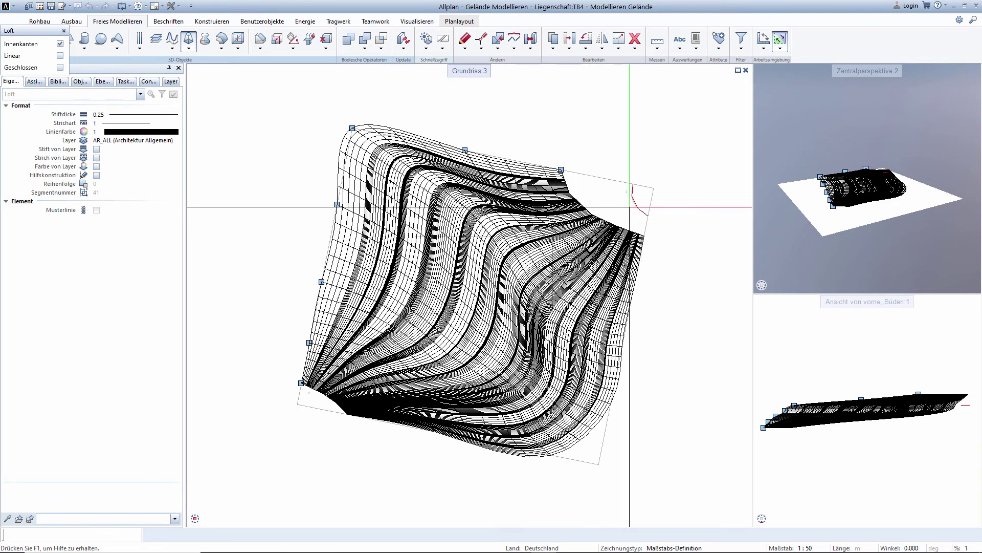
left_click(629, 207)
Set the loft transitions to Linear and create the terrain surface.
left_click_drag(21, 31, 240, 103)
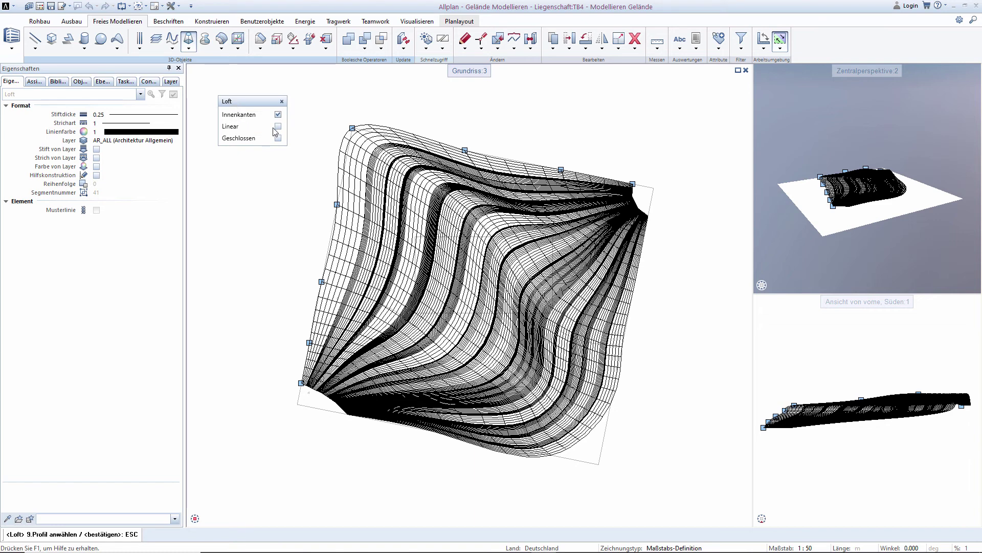
left_click(277, 126)
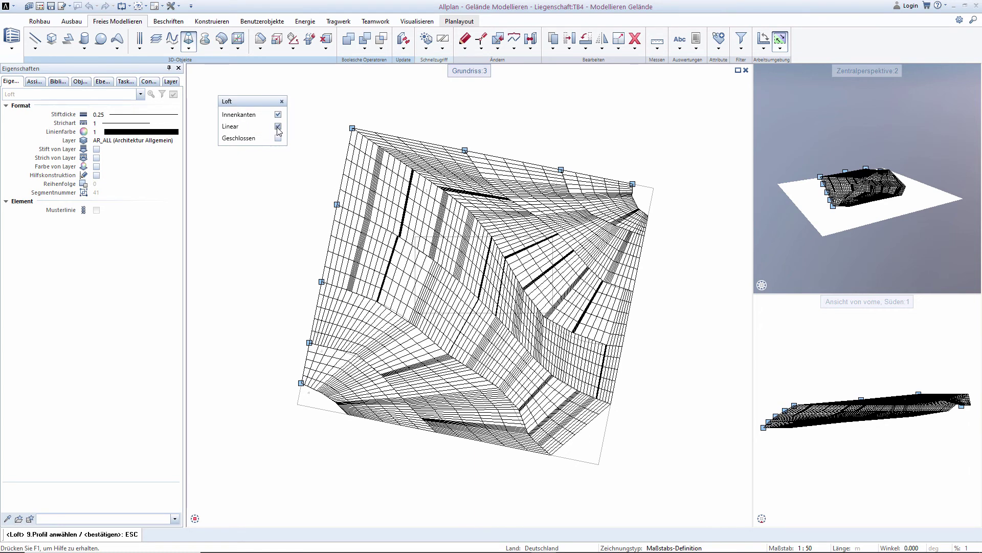
key("Escape")
key("Escape")
scroll(355, 162, "up", 2)
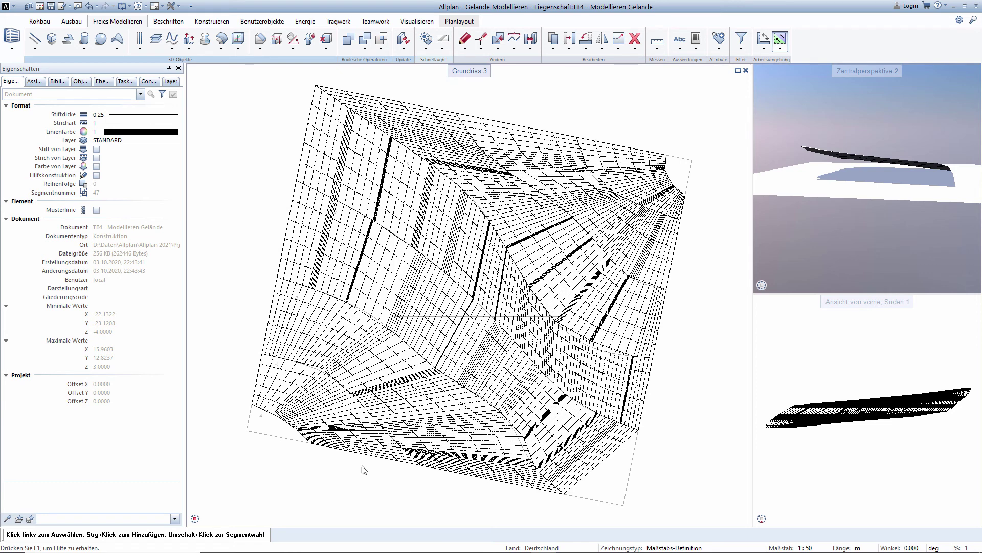
Maximise the Zentralperspektive viewport and orbit around the lofted terrain from several sides.
double_click(871, 71)
mouse_move(395, 346)
middle_mouse_down("shift")
mouse_move(534, 305)
mouse_move(401, 385)
mouse_move(630, 302)
middle_mouse_up("shift")
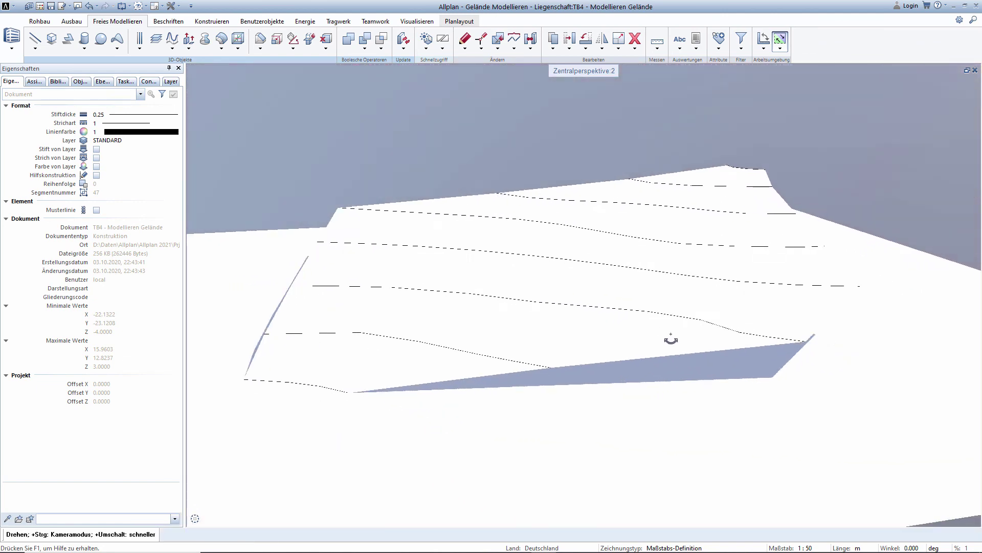
left_click_drag(671, 339, 790, 372)
mouse_move(427, 272)
left_mouse_down()
mouse_move(532, 287)
mouse_move(435, 271)
mouse_move(441, 258)
mouse_move(607, 259)
mouse_move(292, 246)
left_mouse_up()
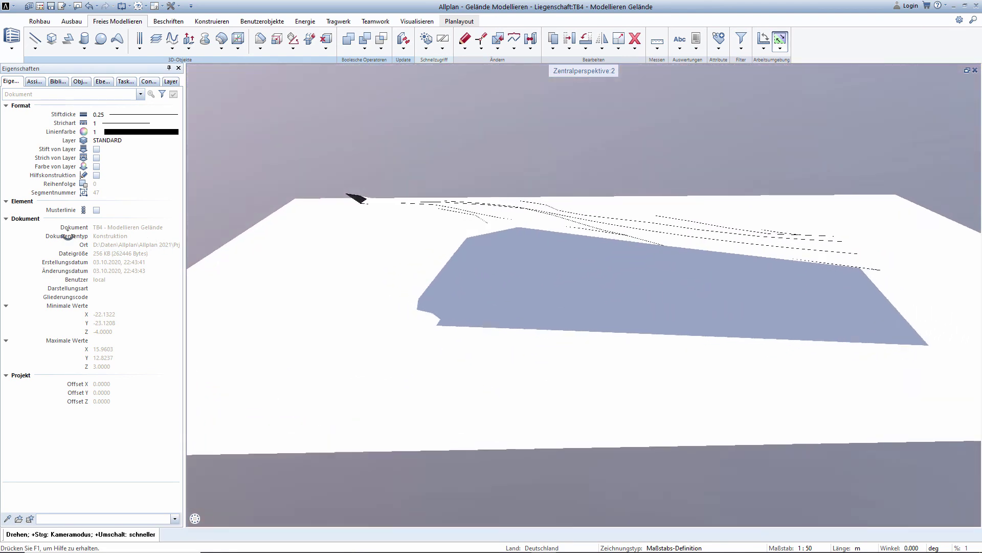
left_click_drag(186, 247, 903, 228)
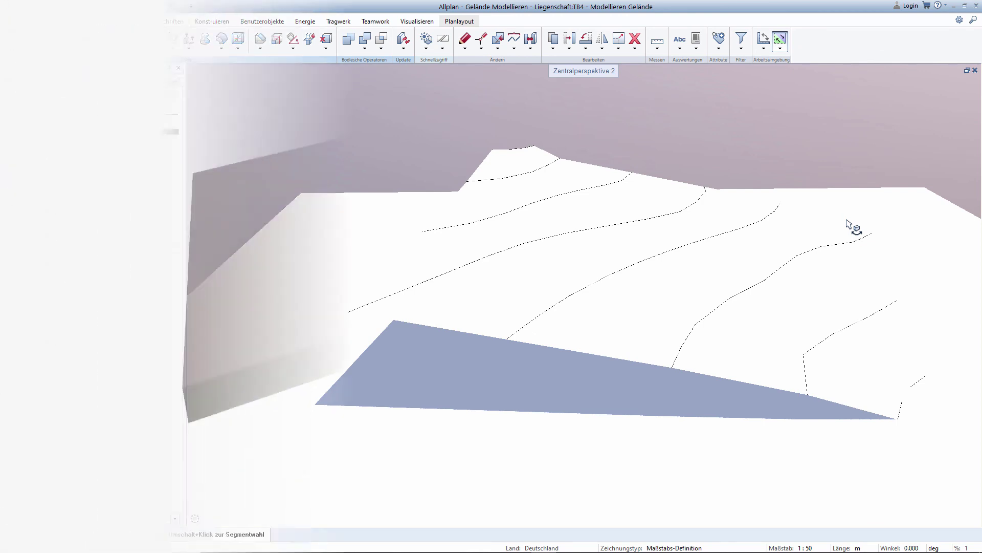